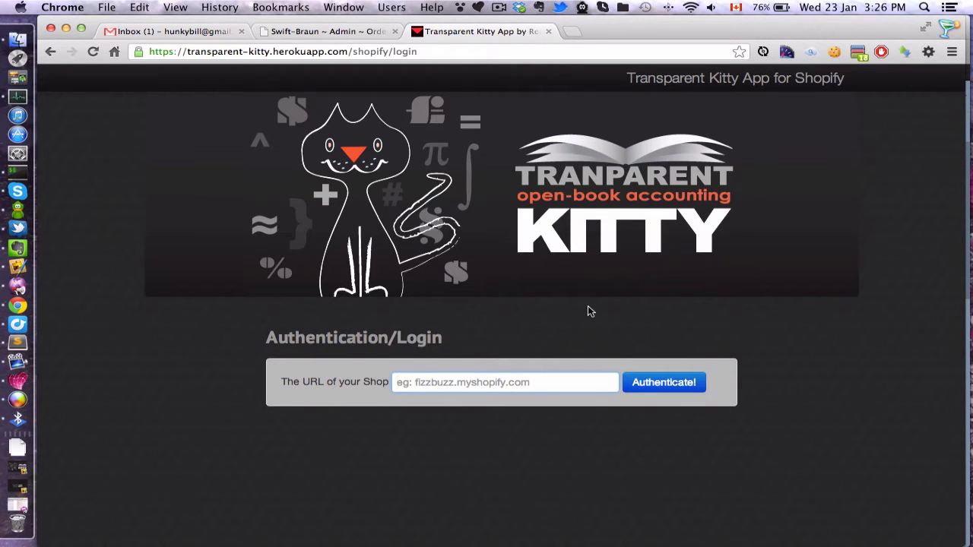
# Step: Authenticate the Swift-Braun myshopify shop address with Transparent Kitty
pyautogui.click(550, 378)
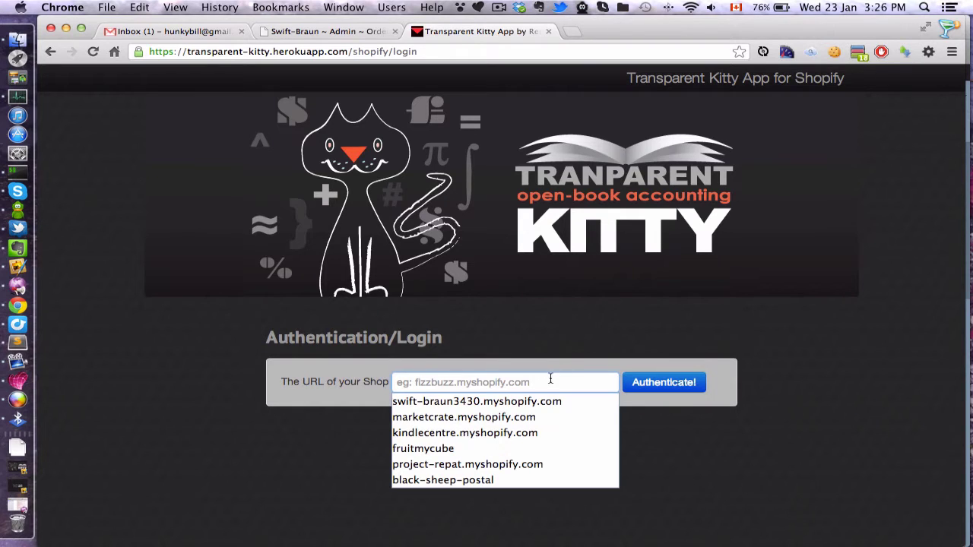
pyautogui.click(541, 402)
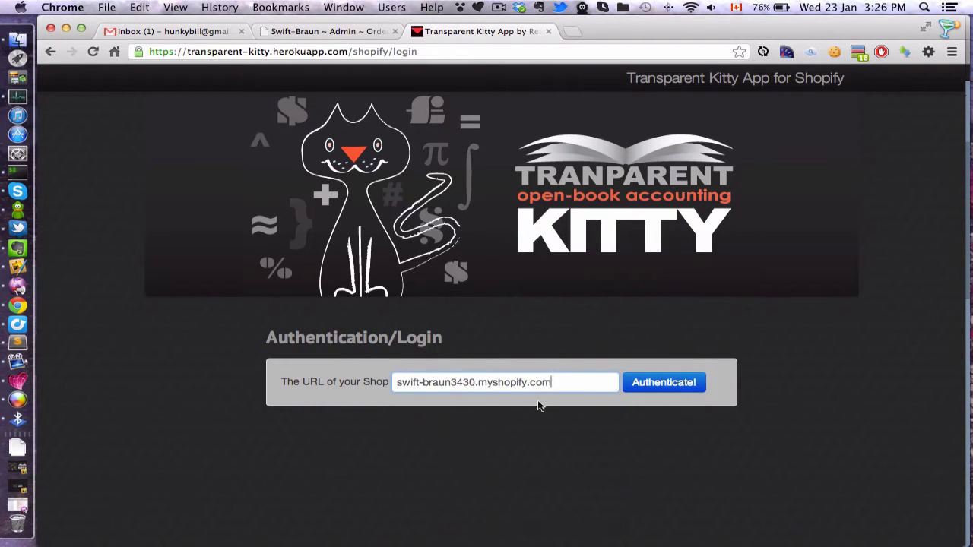
pyautogui.click(664, 383)
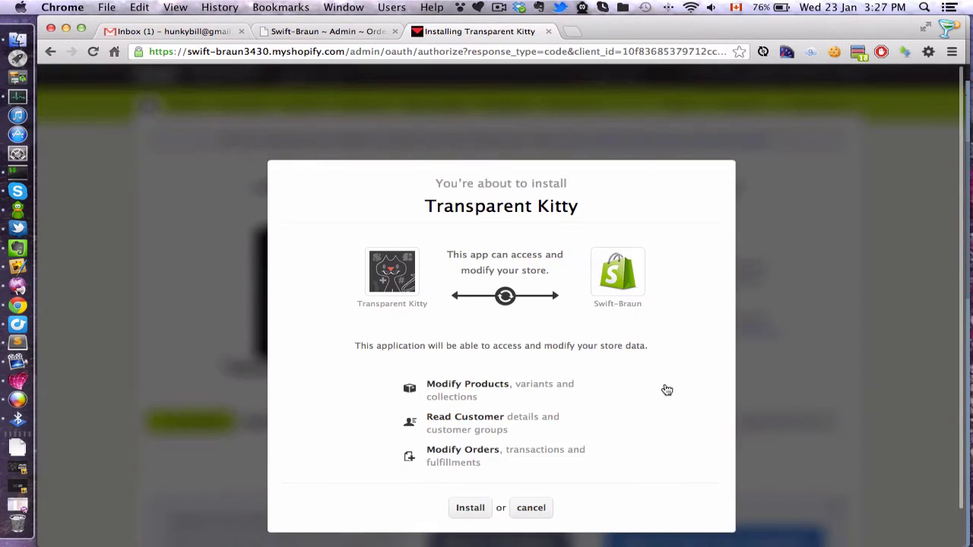
# Step: Install Transparent Kitty, approve its recurring test charge, and return to the store admin
pyautogui.scroll(-2, 663, 390)
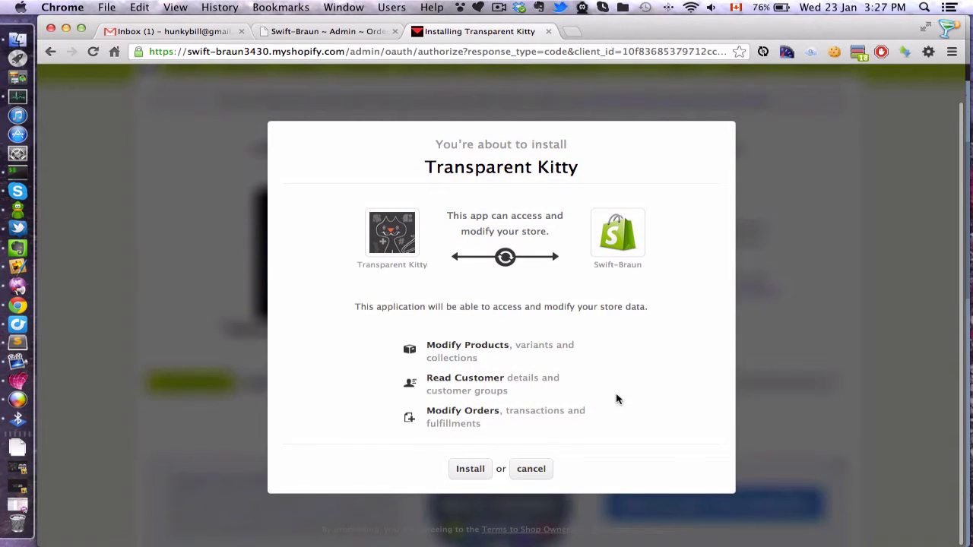
pyautogui.click(470, 468)
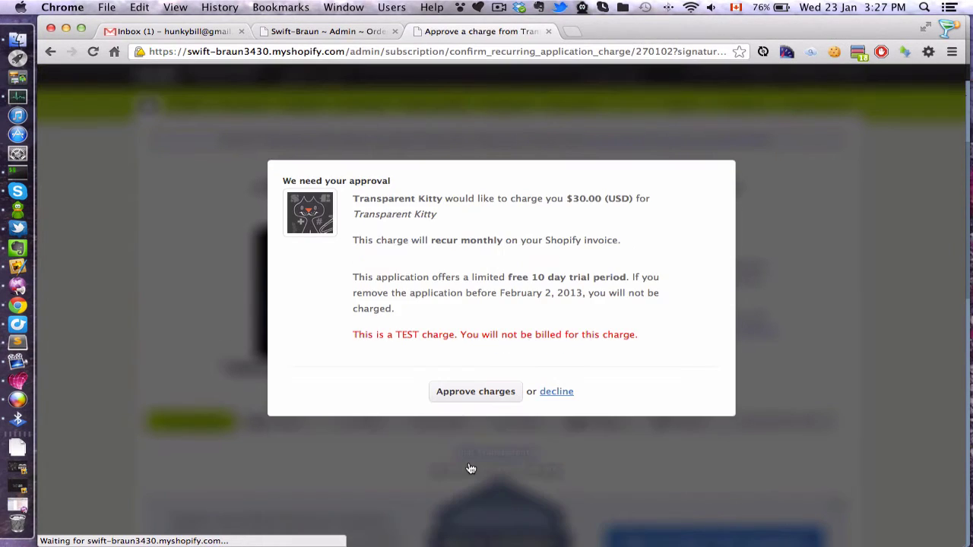
pyautogui.click(481, 392)
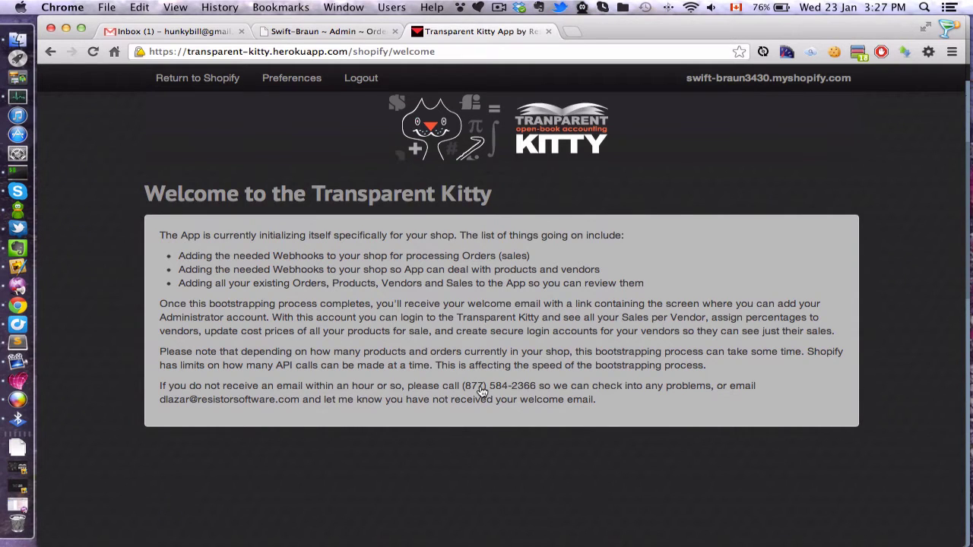
pyautogui.click(199, 79)
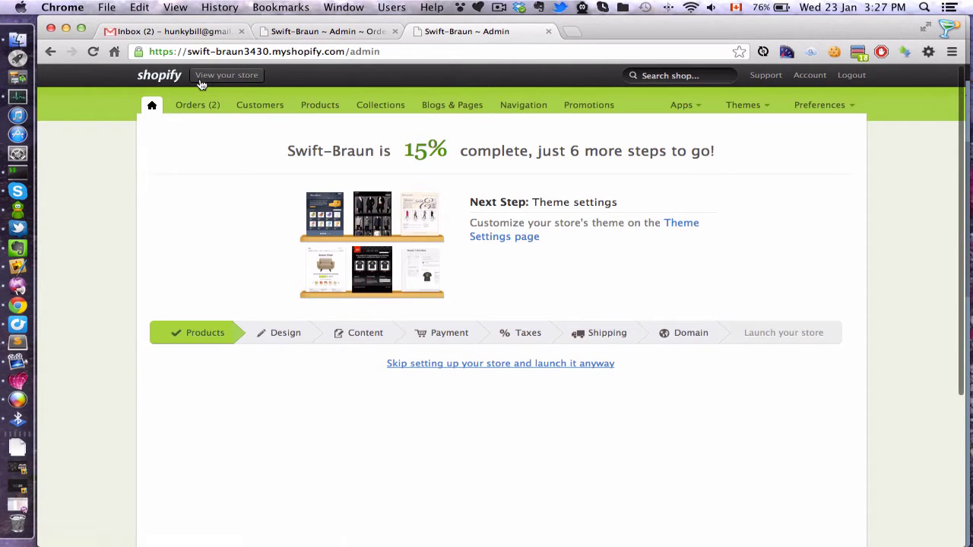
# Step: Check that order #1021's Gallery Wrapped Canvas product belongs to vendor Custom Images
pyautogui.click(198, 105)
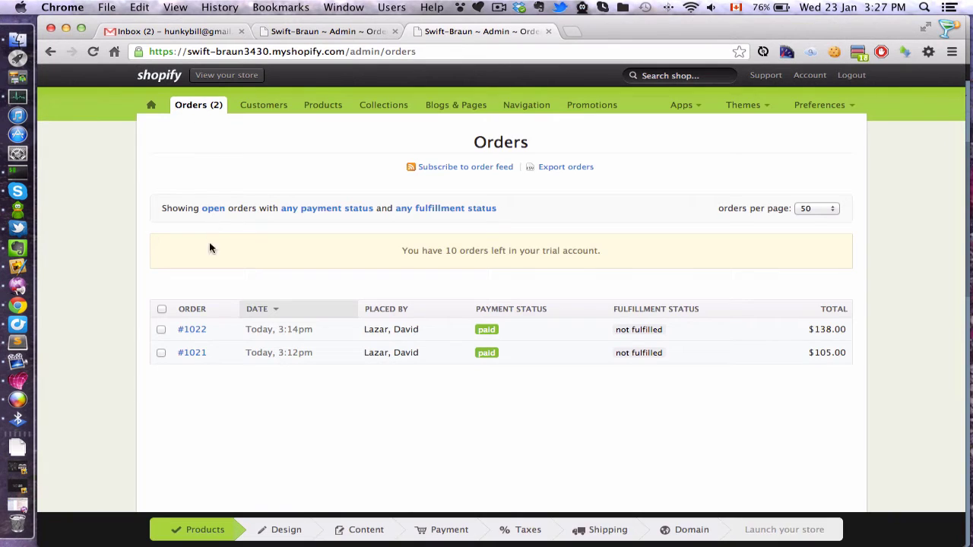
pyautogui.click(193, 353)
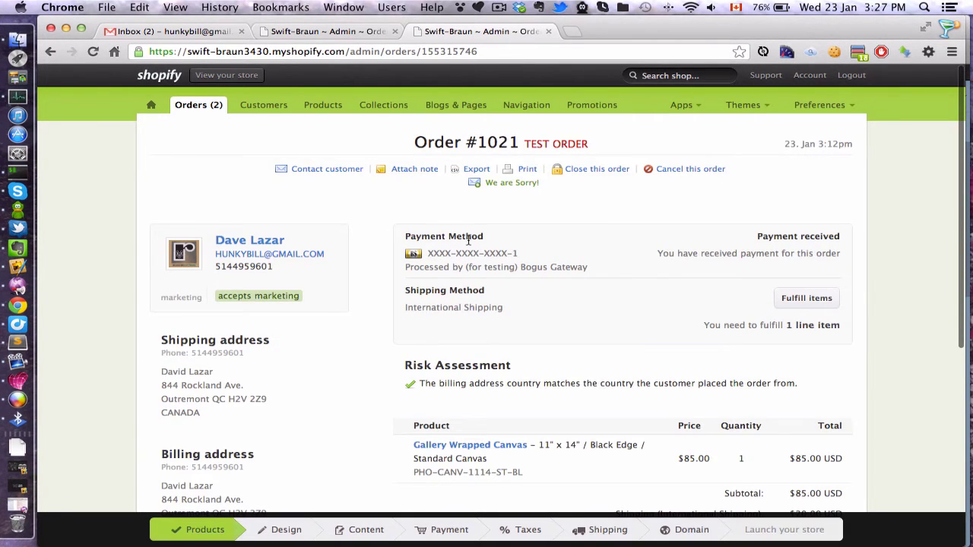
pyautogui.scroll(-3, 468, 243)
pyautogui.click(466, 347)
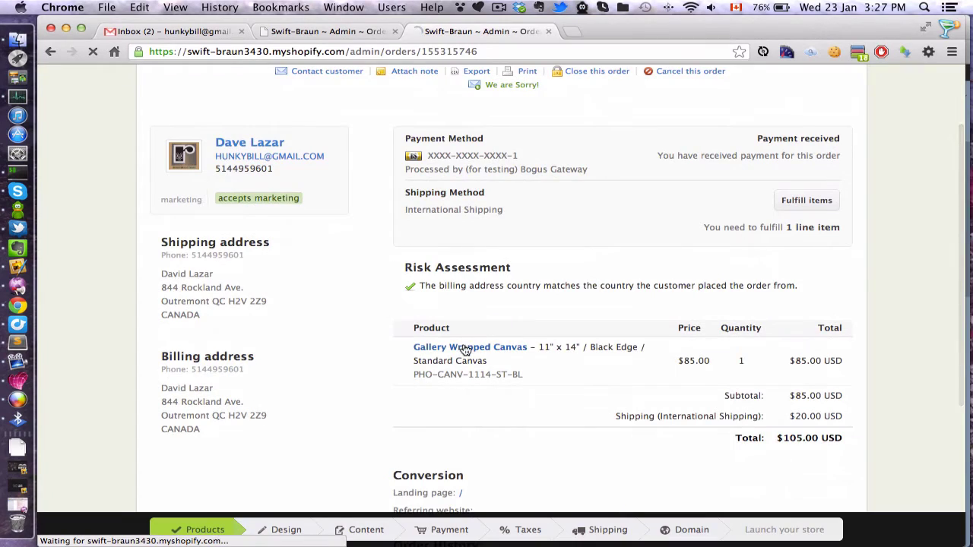
pyautogui.click(431, 168)
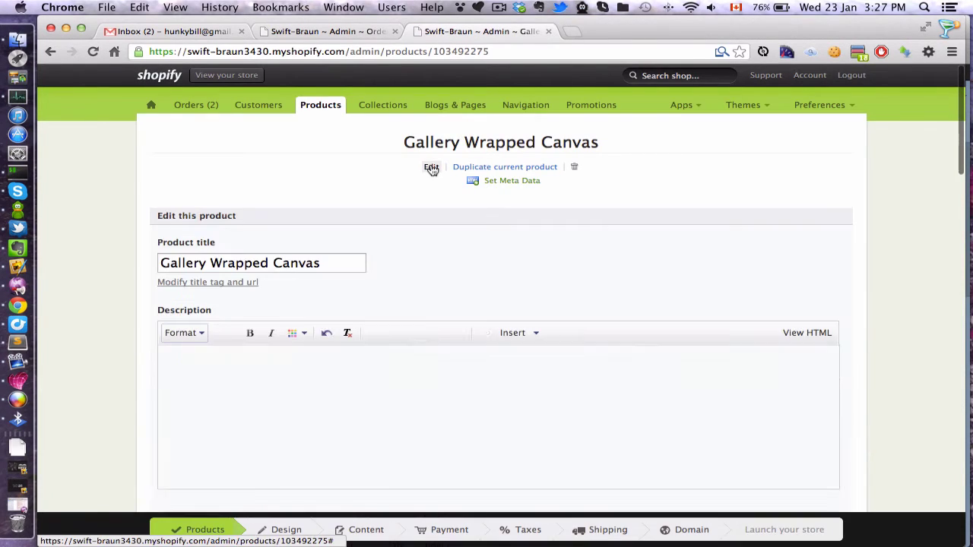
pyautogui.scroll(-10, 456, 275)
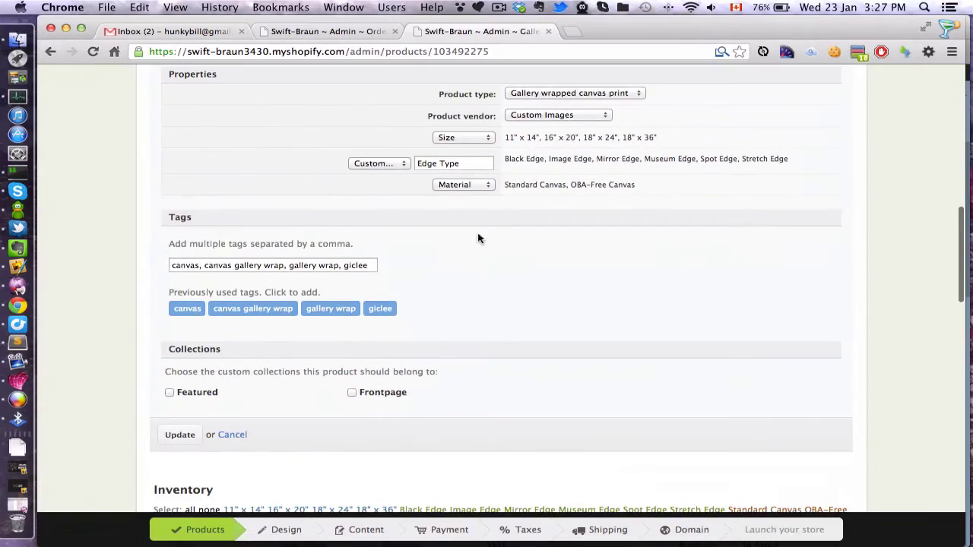
pyautogui.click(585, 114)
pyautogui.click(587, 115)
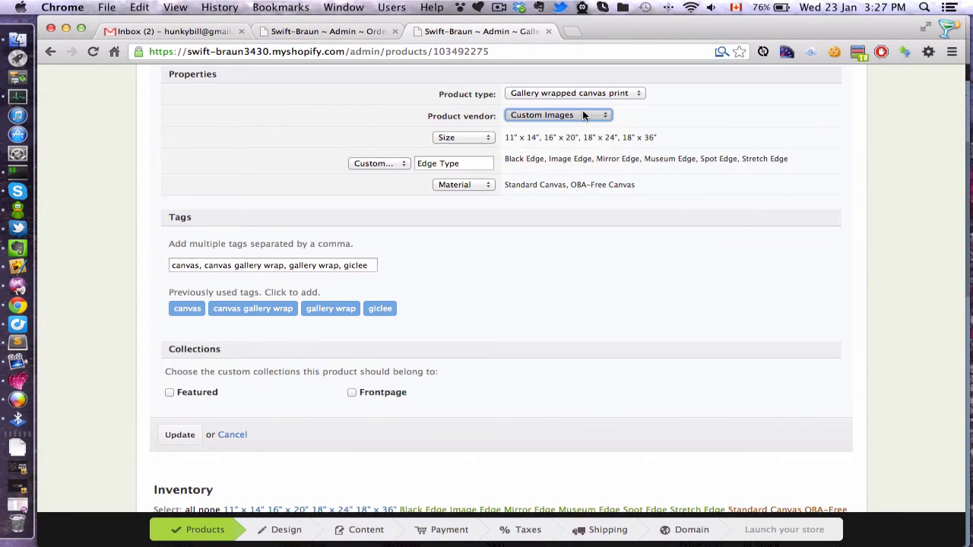
pyautogui.scroll(15, 482, 118)
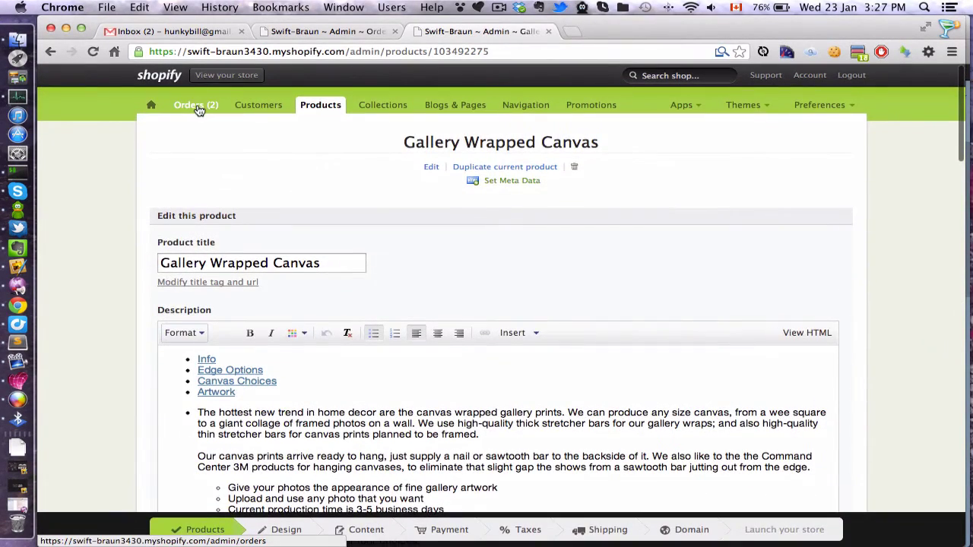
# Step: Check the vendor of order #1022's Square Canvas Prints product, then go to Gmail
pyautogui.click(196, 107)
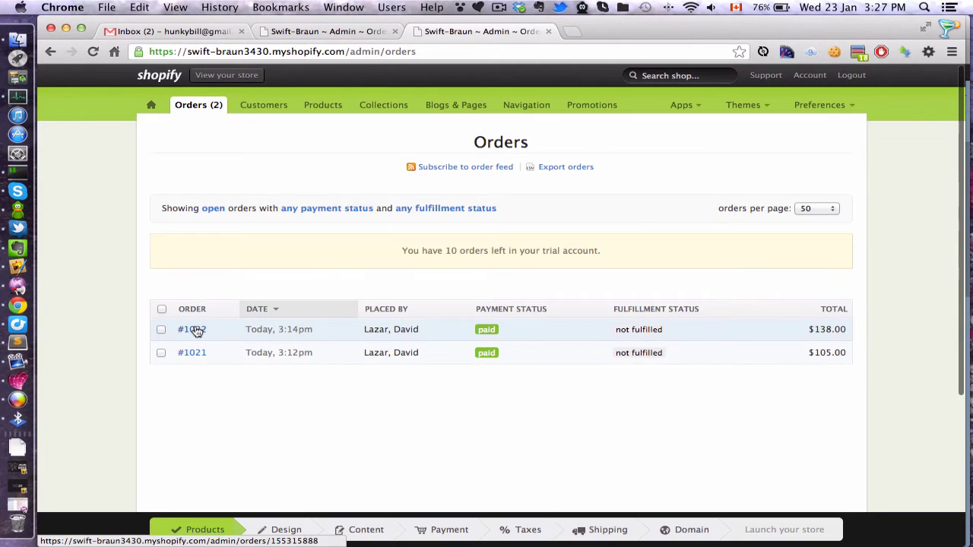
pyautogui.click(195, 330)
pyautogui.scroll(-5, 456, 319)
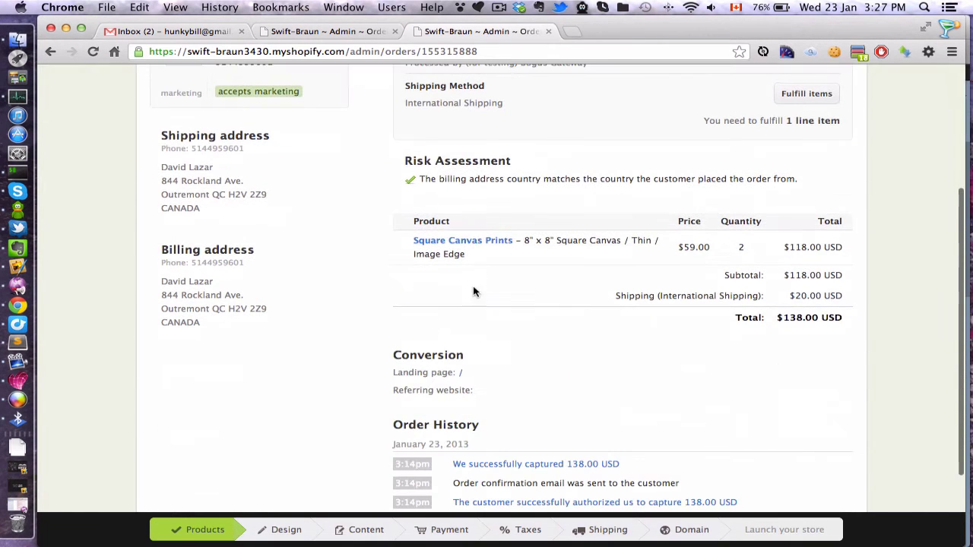
pyautogui.click(490, 243)
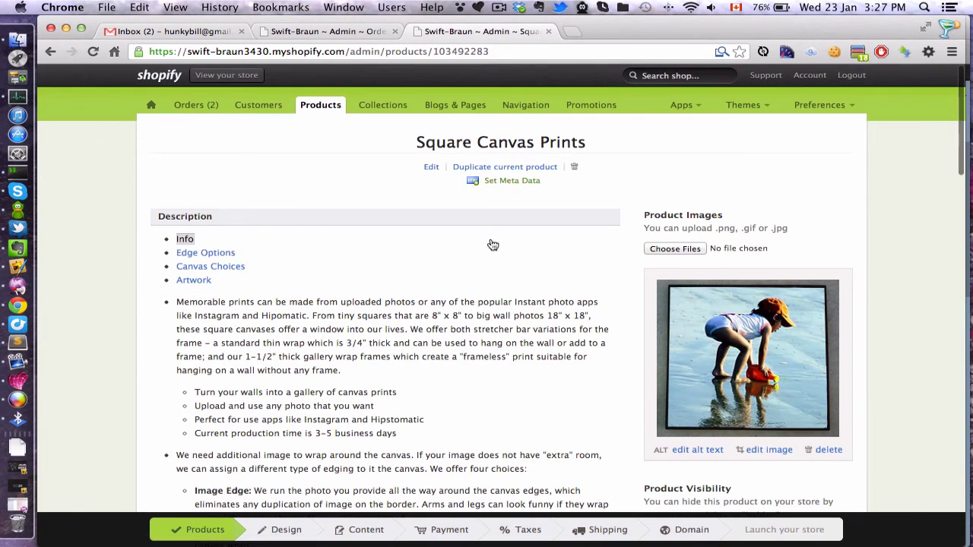
pyautogui.scroll(-5, 490, 243)
pyautogui.scroll(5, 491, 243)
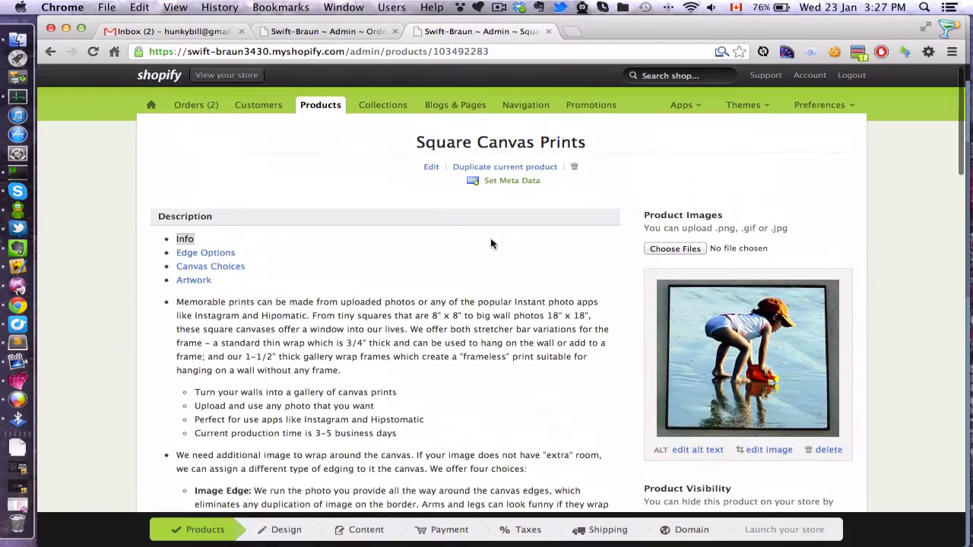
pyautogui.click(431, 167)
pyautogui.scroll(-10, 462, 270)
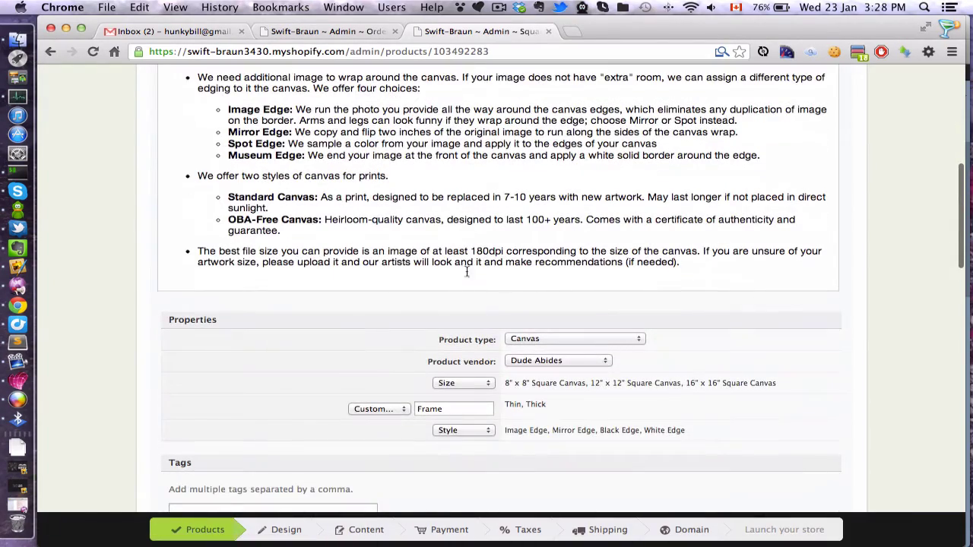
pyautogui.scroll(10, 536, 357)
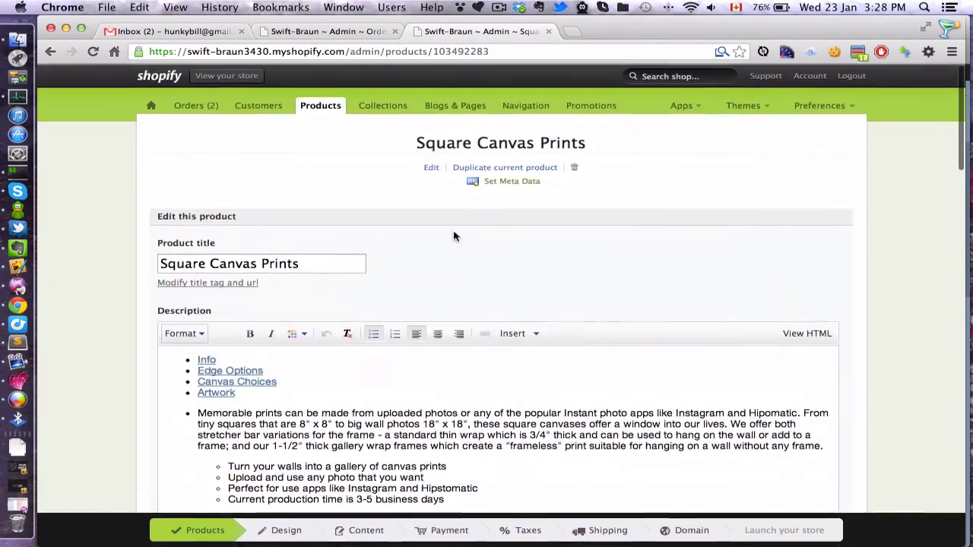
pyautogui.click(190, 108)
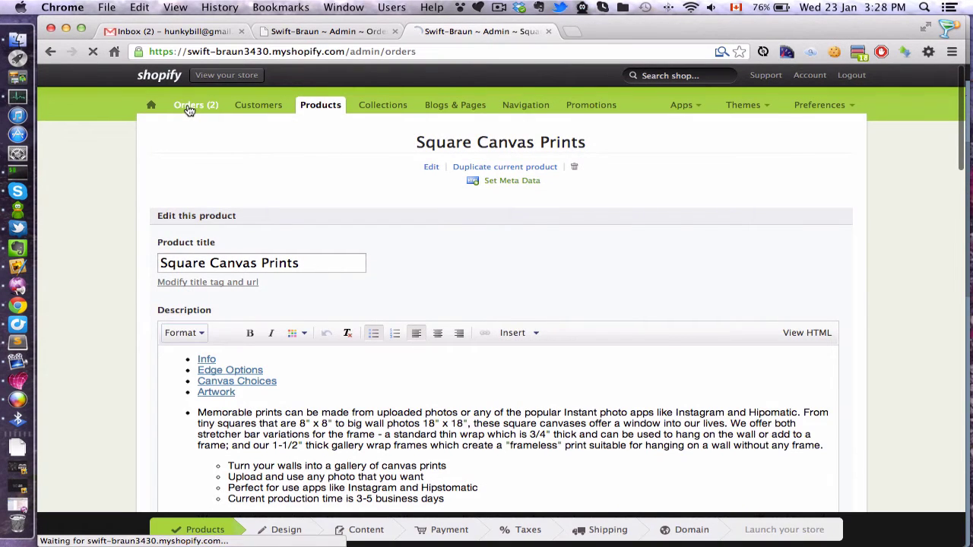
pyautogui.click(158, 29)
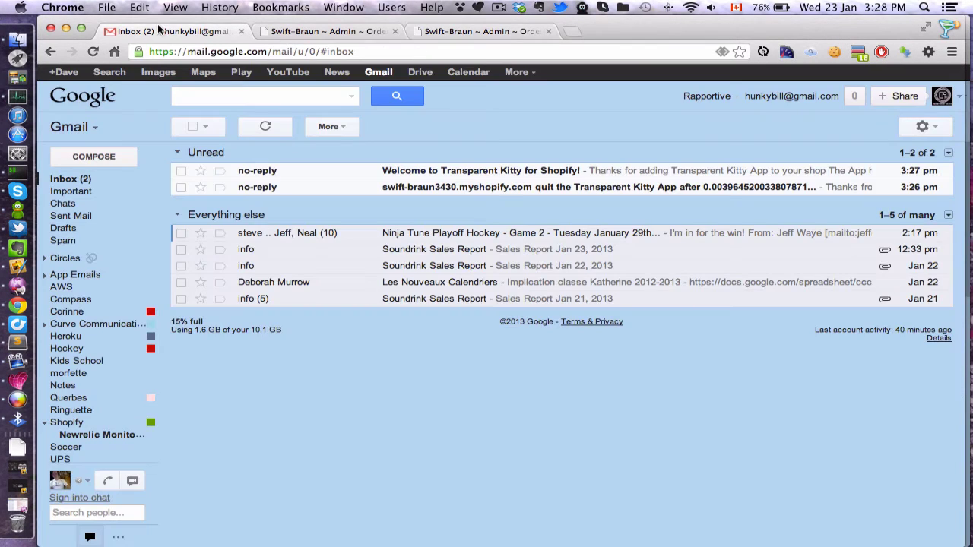
# Step: Open the Transparent Kitty welcome email and follow its 'Create your Admin Account now!' link
pyautogui.click(496, 171)
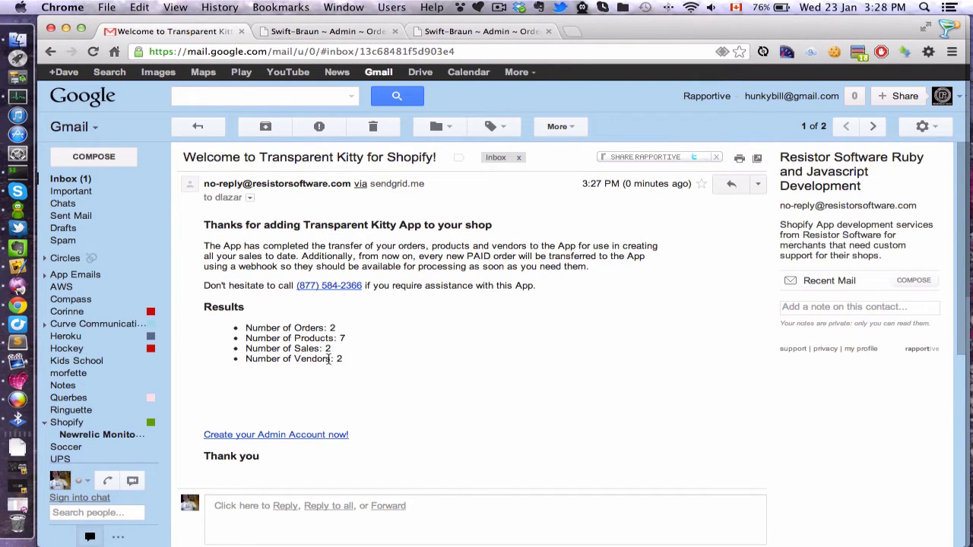
pyautogui.click(306, 436)
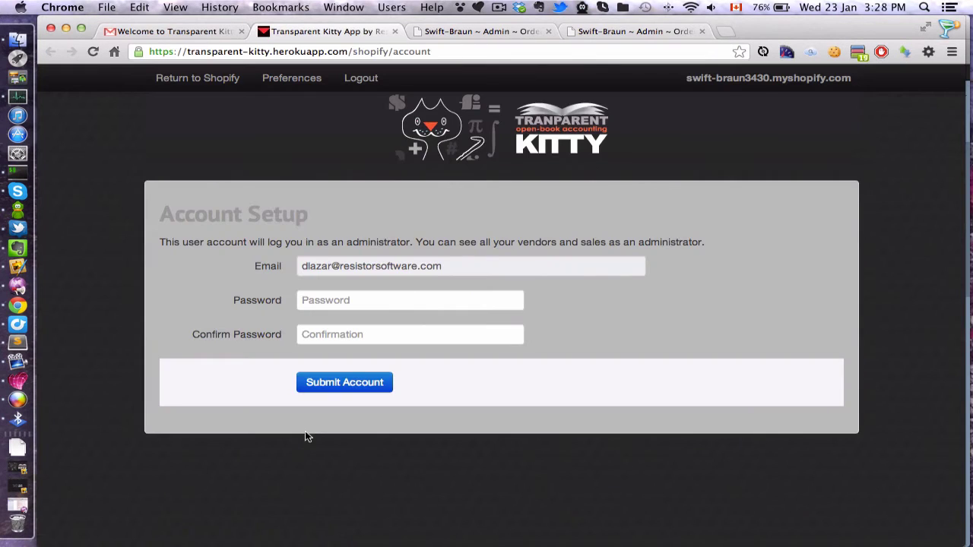
# Step: Create the admin account by entering and confirming a password
pyautogui.click(396, 303)
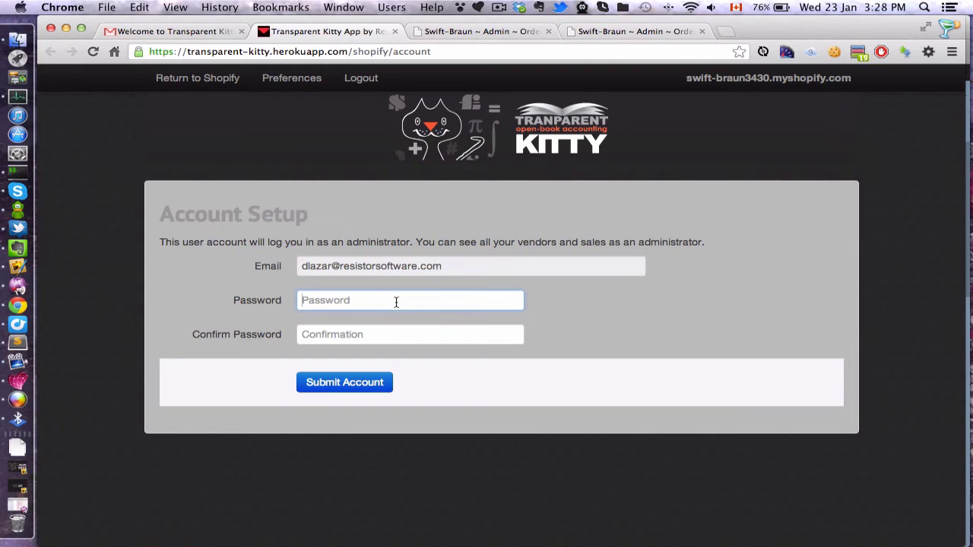
pyautogui.write('•••••••')
pyautogui.press('Tab')
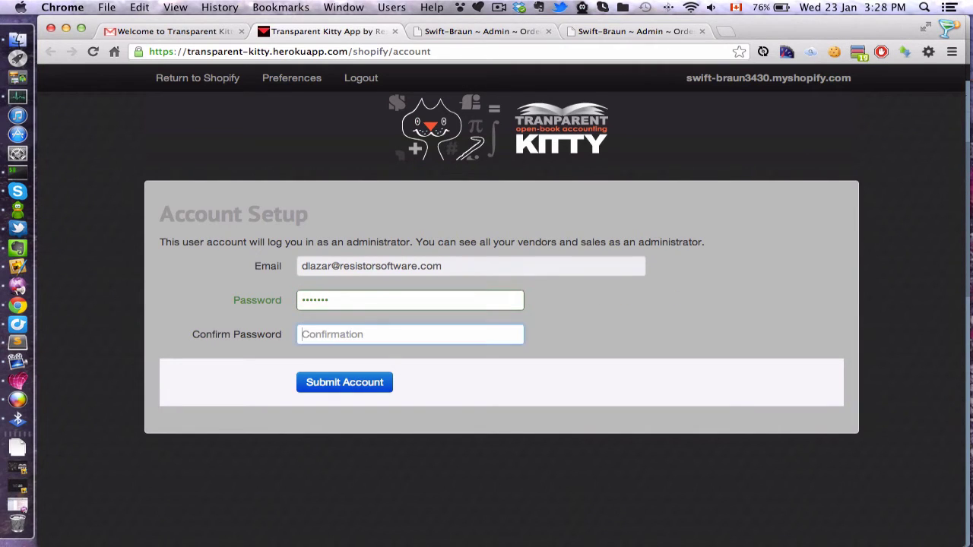
pyautogui.write('•••••••')
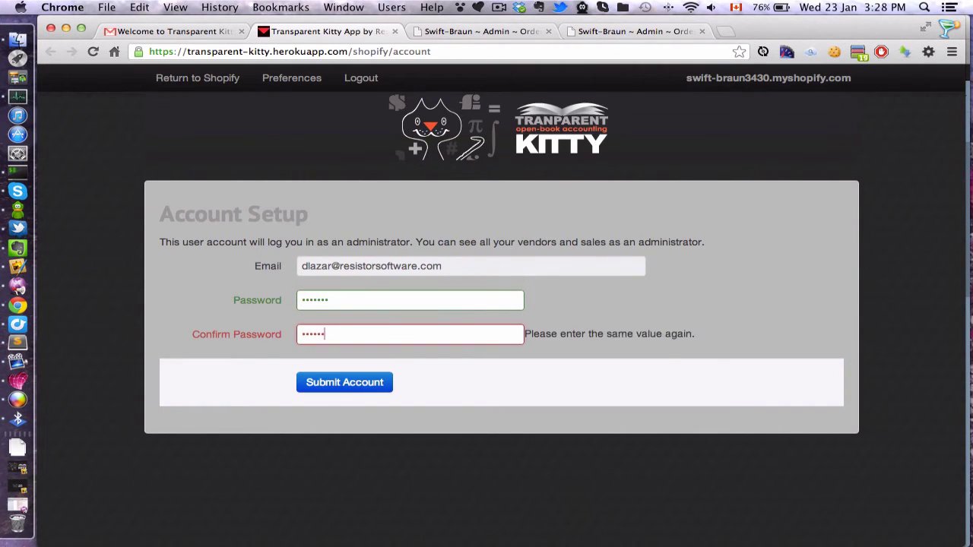
pyautogui.click(365, 385)
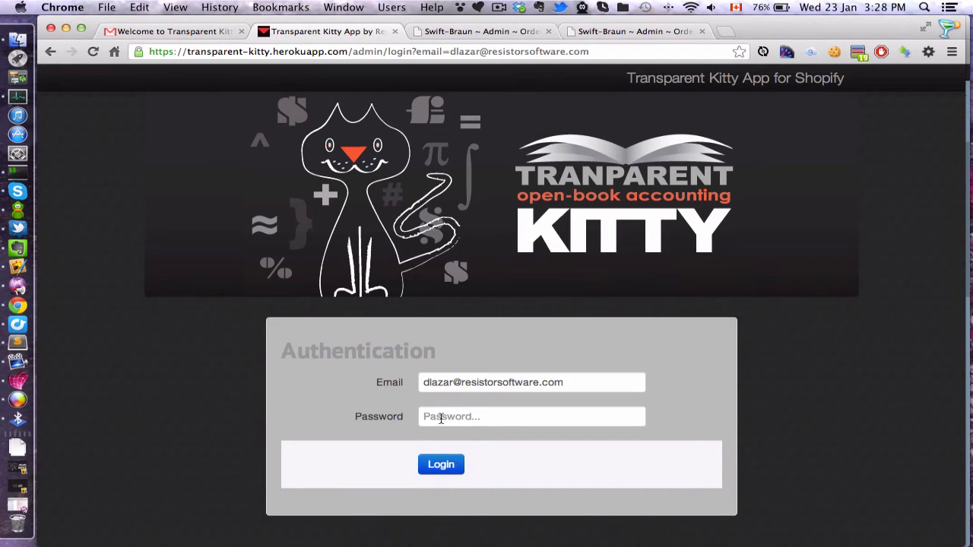
# Step: Log in to the administration area with the admin password
pyautogui.click(441, 418)
pyautogui.write('•••••••')
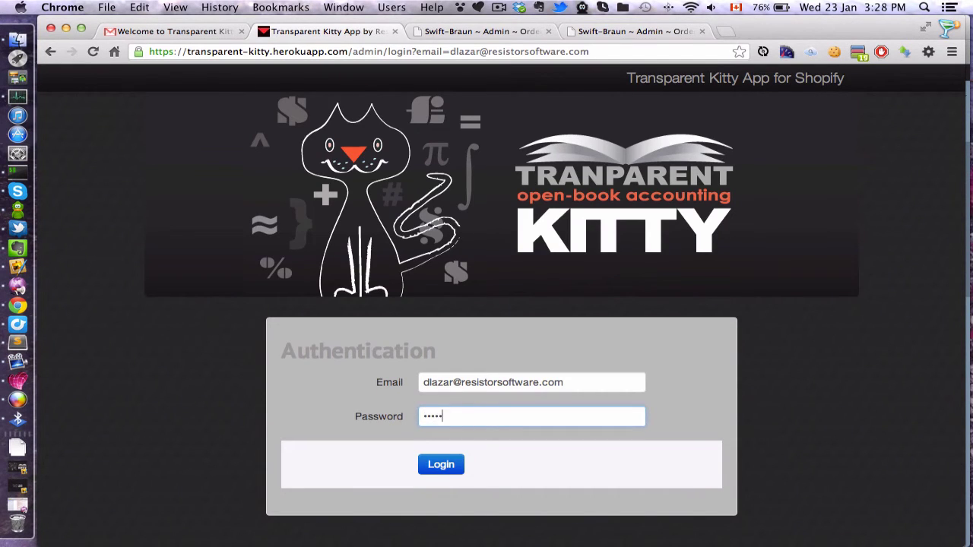
pyautogui.click(444, 465)
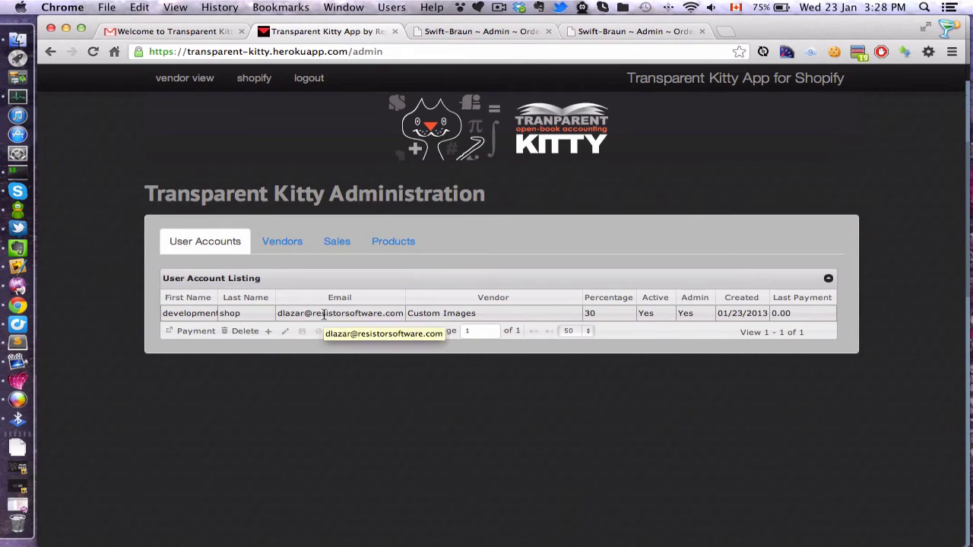
# Step: Change the shop user account's vendor to Dude Abides, save it, and view the Vendors summary
pyautogui.click(476, 312)
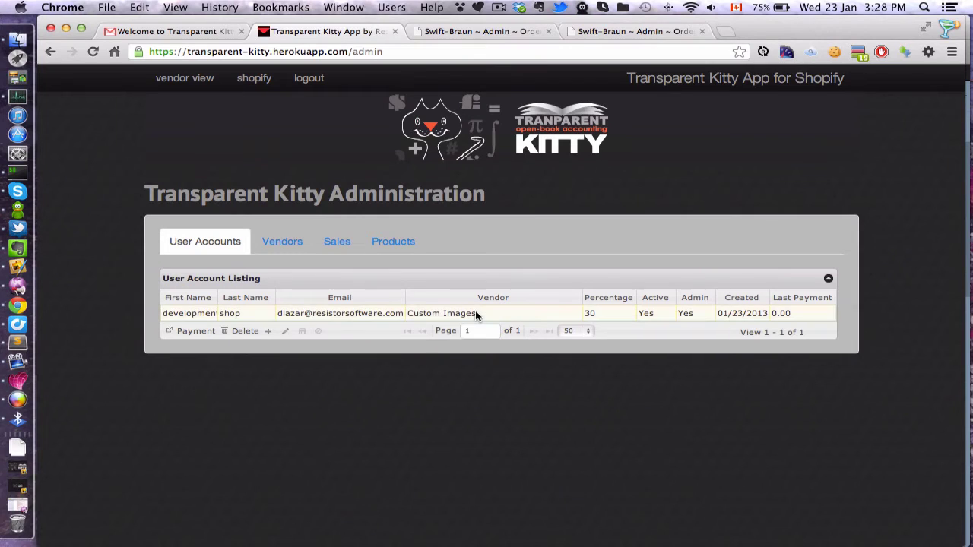
pyautogui.doubleClick(529, 312)
pyautogui.click(529, 310)
pyautogui.click(524, 327)
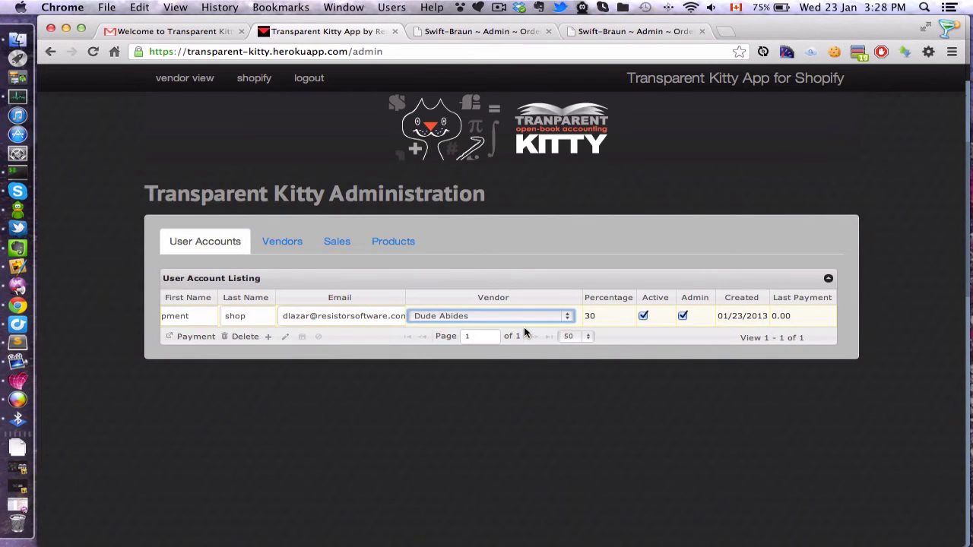
pyautogui.press('Return')
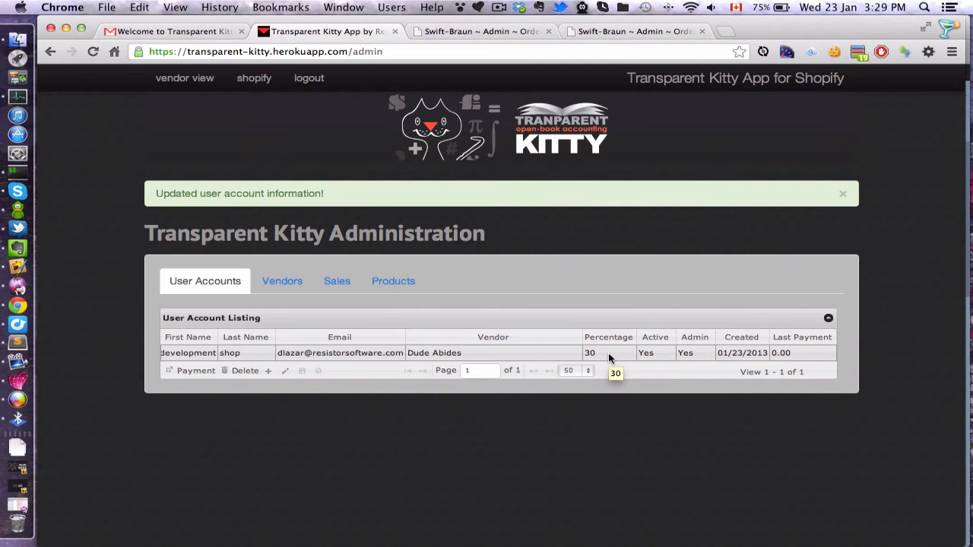
pyautogui.click(283, 282)
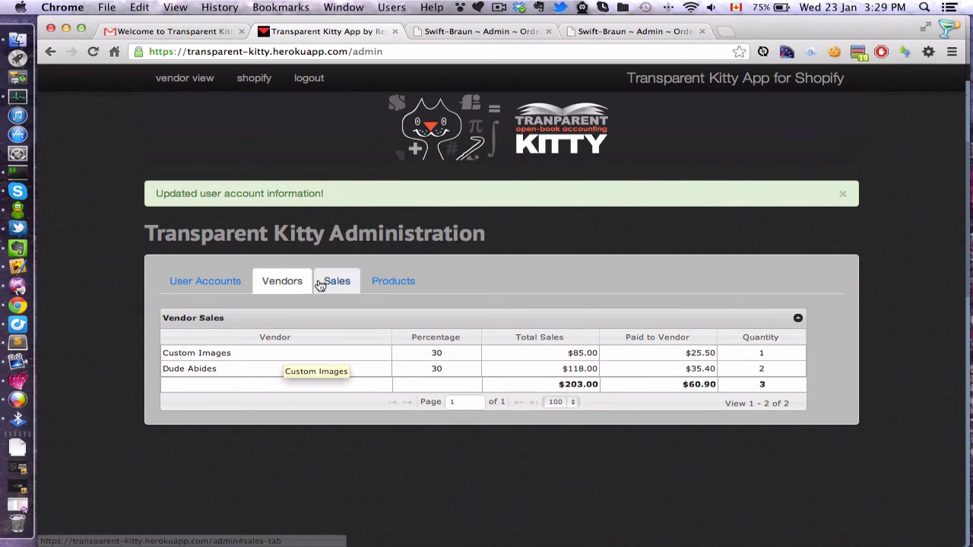
# Step: View sales for Custom Images, switch the vendor filter to Dude Abides, then go back to User Accounts
pyautogui.click(303, 356)
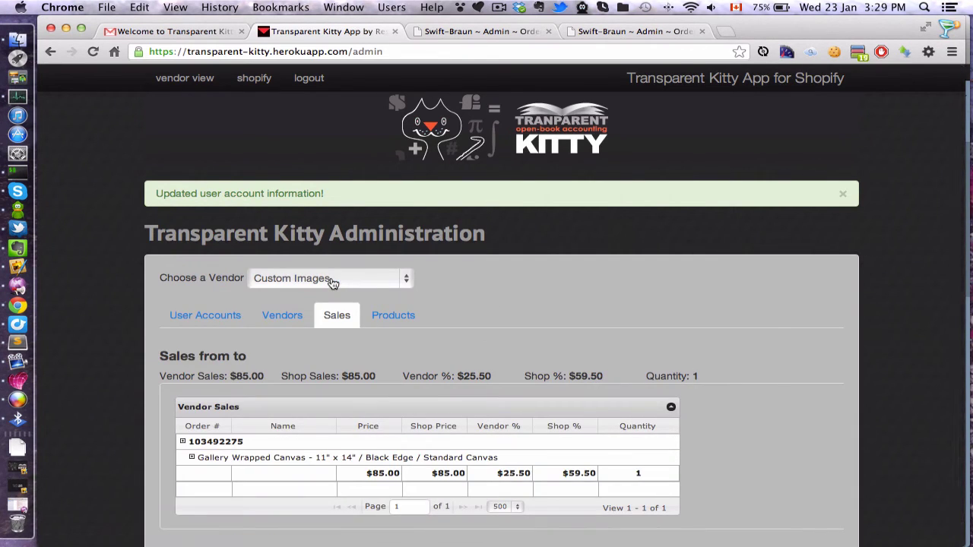
pyautogui.click(332, 280)
pyautogui.click(331, 291)
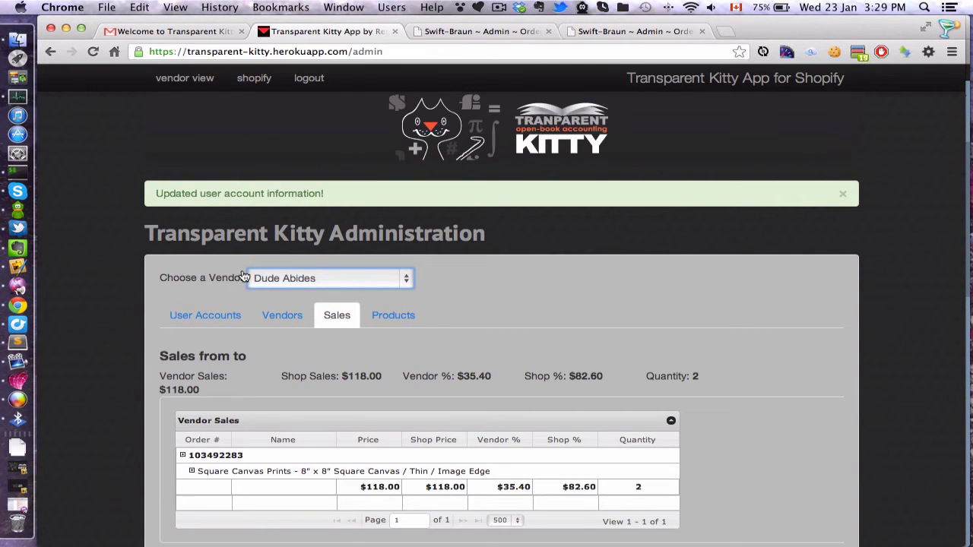
pyautogui.click(209, 315)
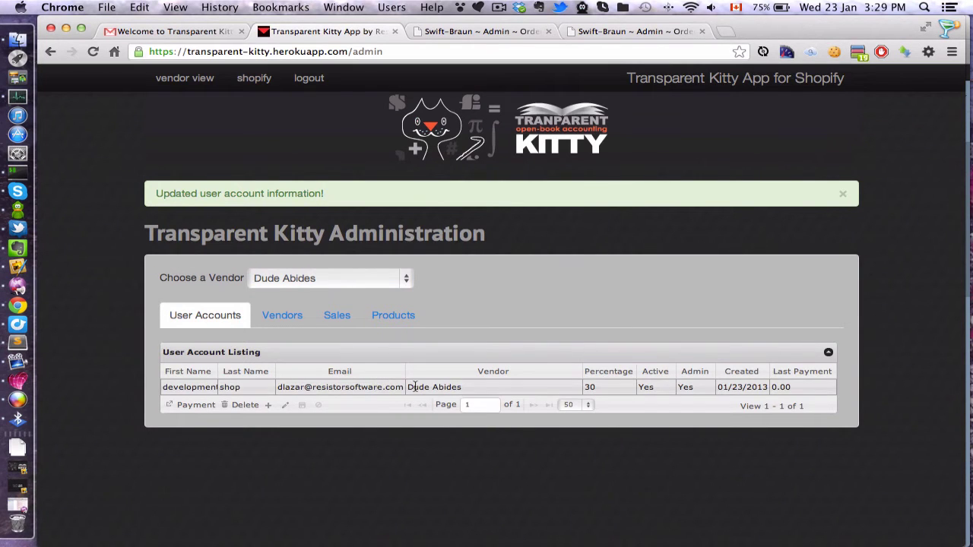
pyautogui.click(181, 91)
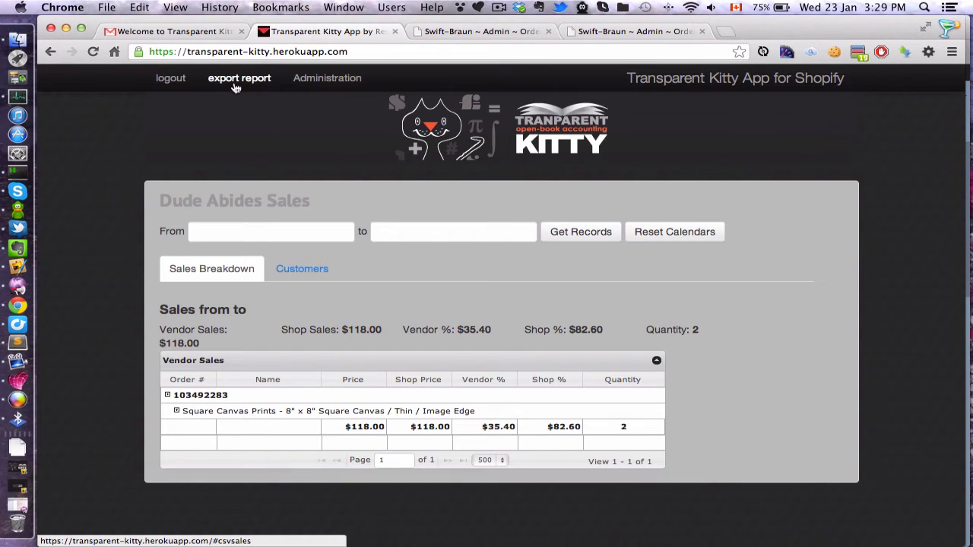
pyautogui.click(271, 234)
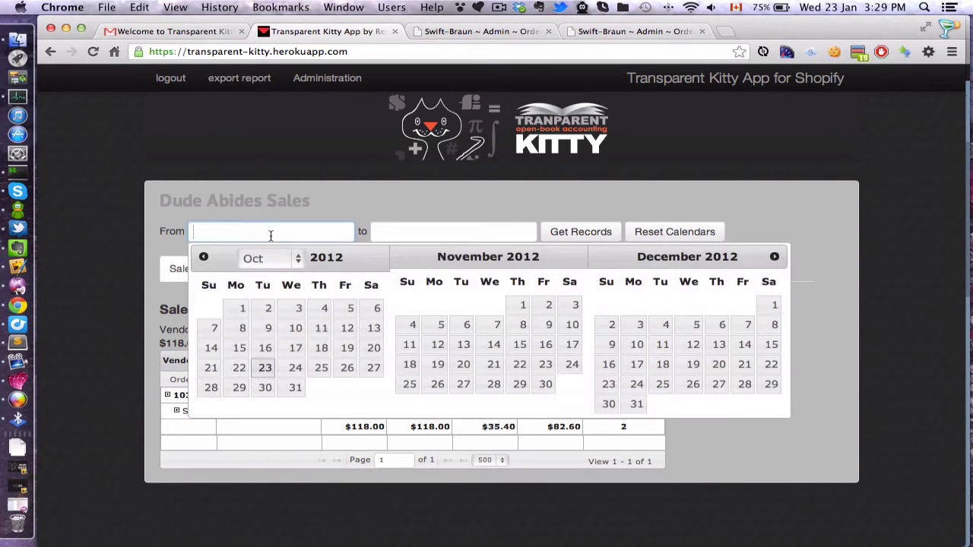
pyautogui.click(304, 212)
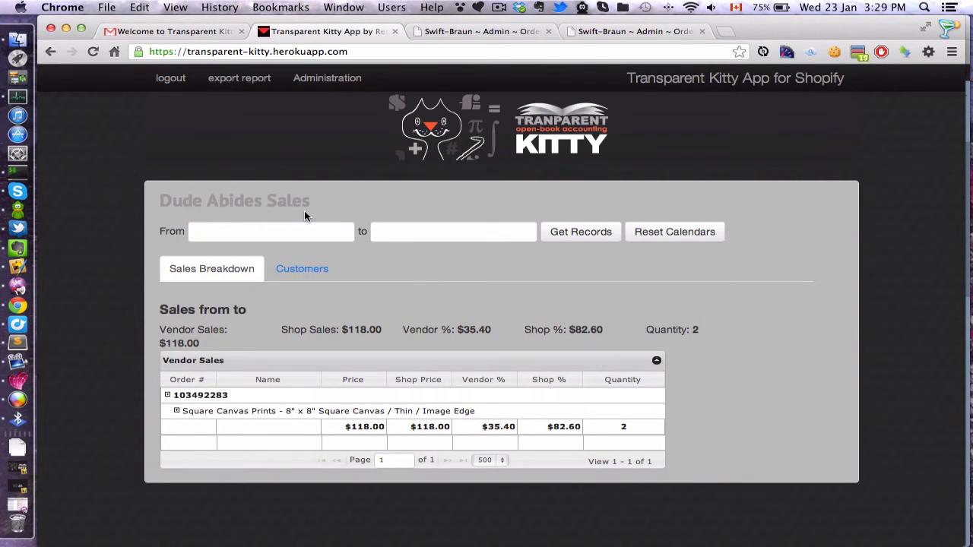
pyautogui.click(302, 270)
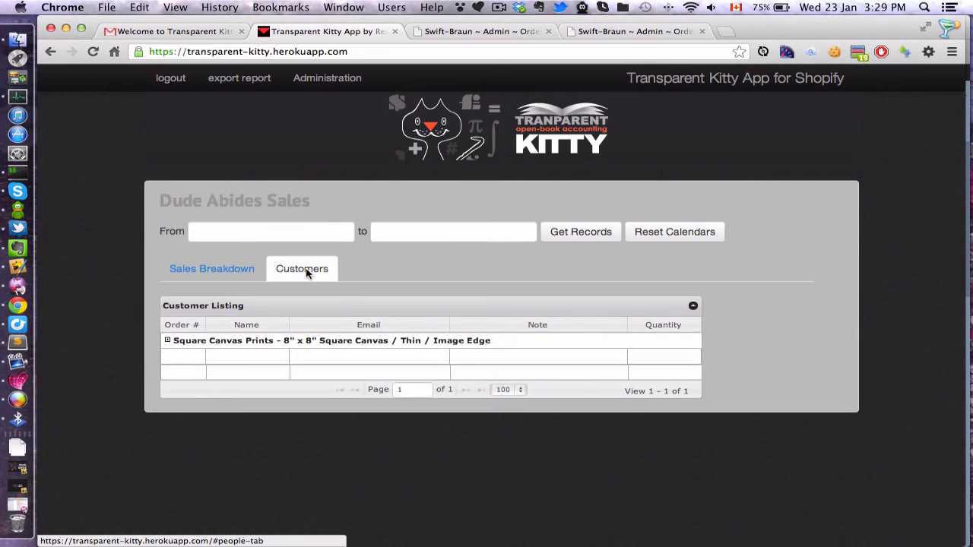
pyautogui.click(167, 340)
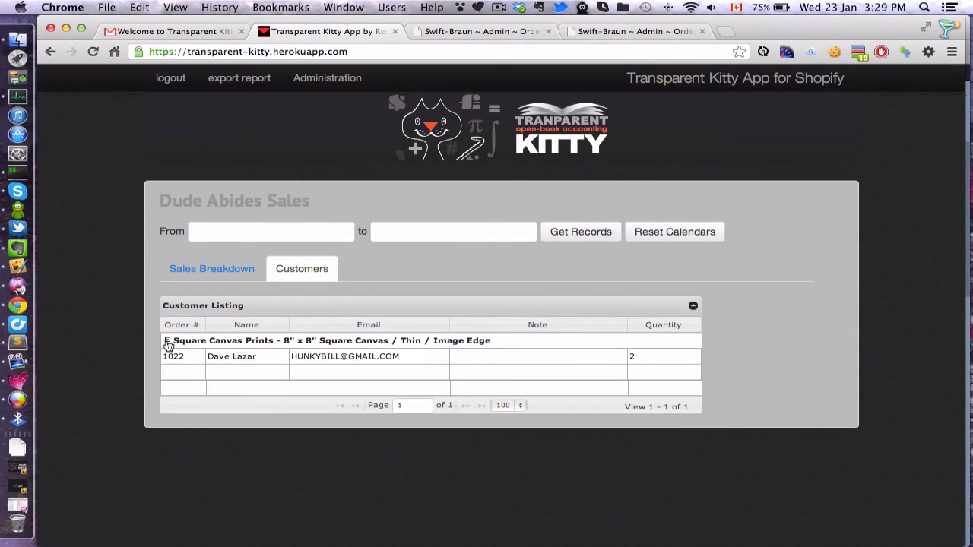
pyautogui.click(168, 341)
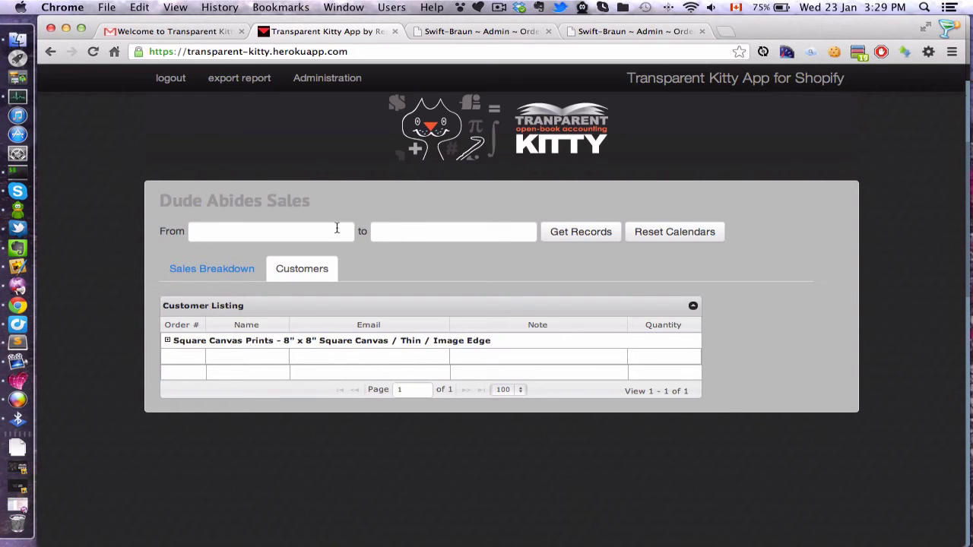
pyautogui.click(335, 79)
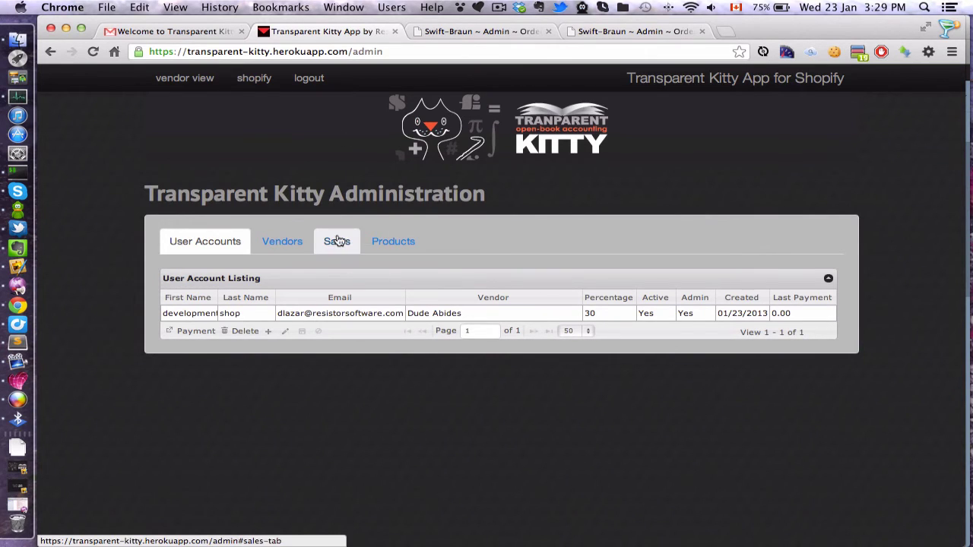
# Step: Add an active user 'dude abides' with the suggested e-mail, assigned to vendor Dude Abides
pyautogui.click(267, 334)
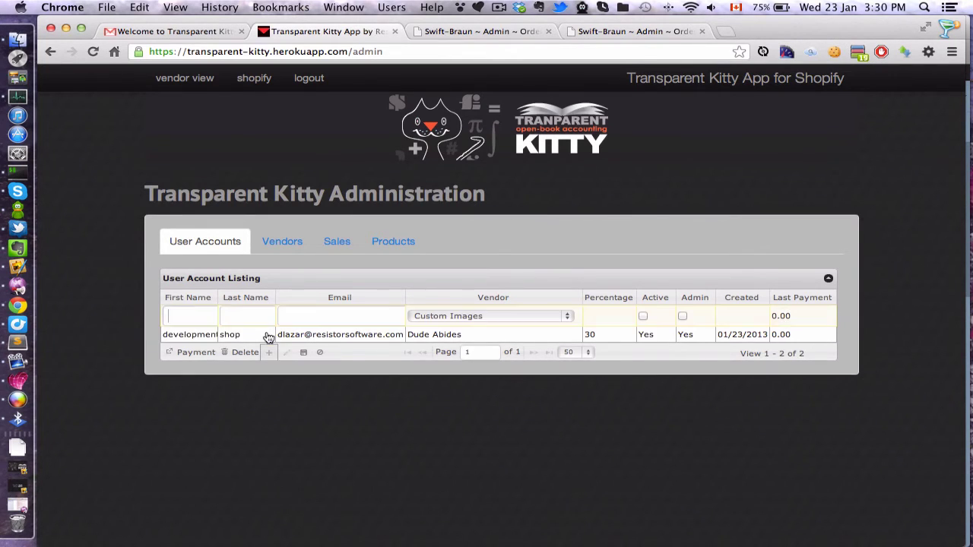
pyautogui.click(199, 318)
pyautogui.write('dude')
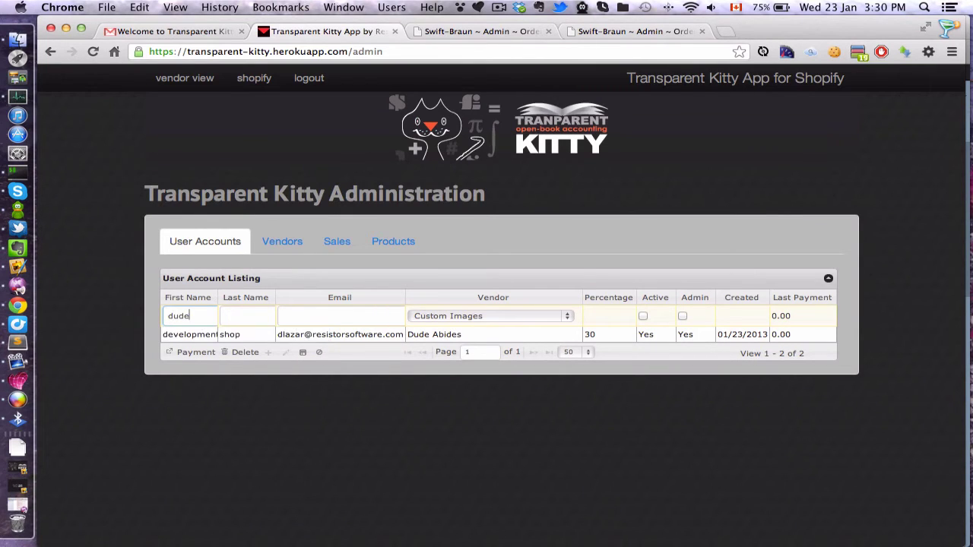
pyautogui.press('Tab')
pyautogui.write('abides')
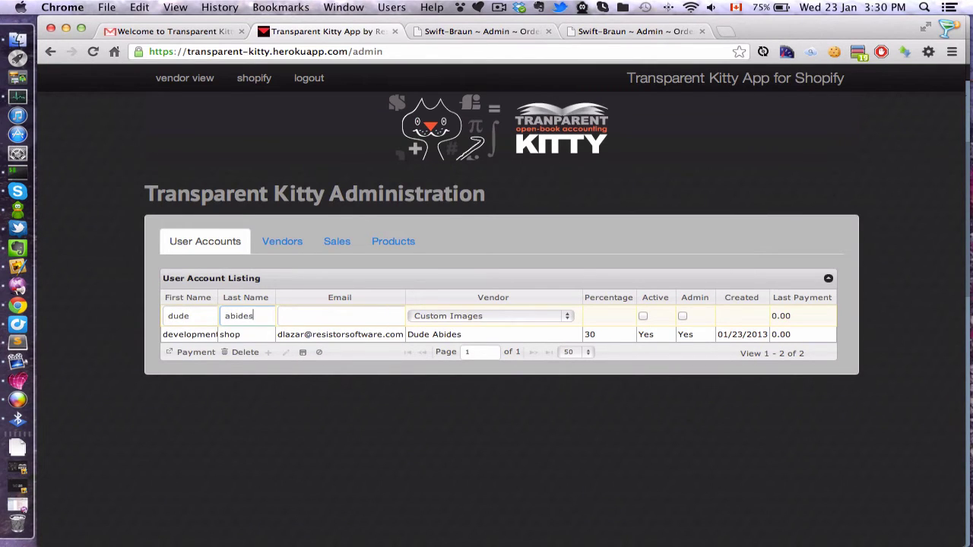
pyautogui.press('Tab')
pyautogui.write('hunk')
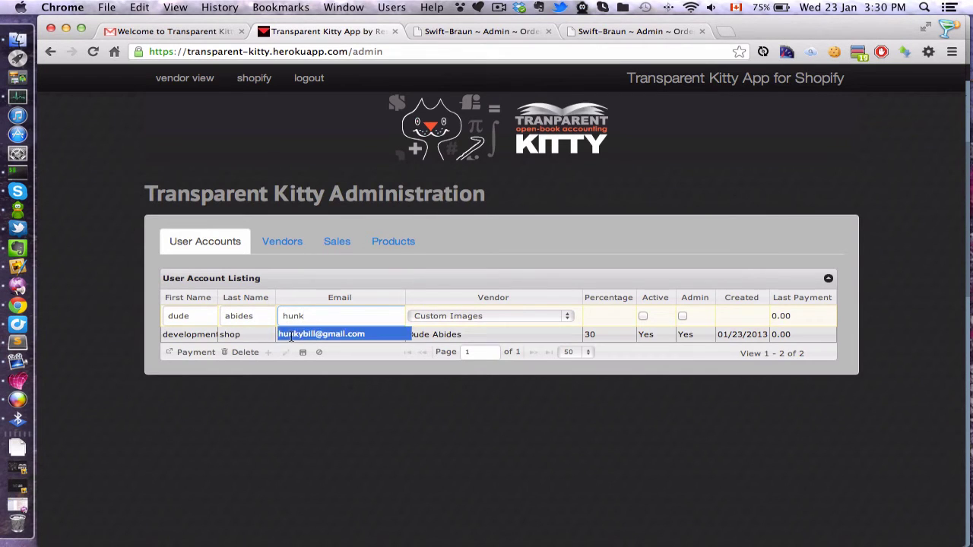
pyautogui.click(316, 334)
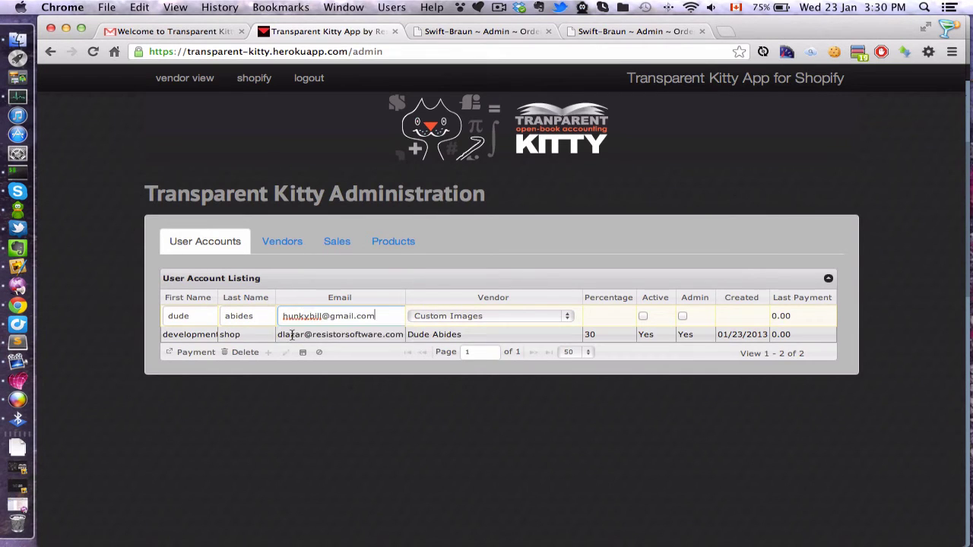
pyautogui.click(567, 315)
pyautogui.click(520, 327)
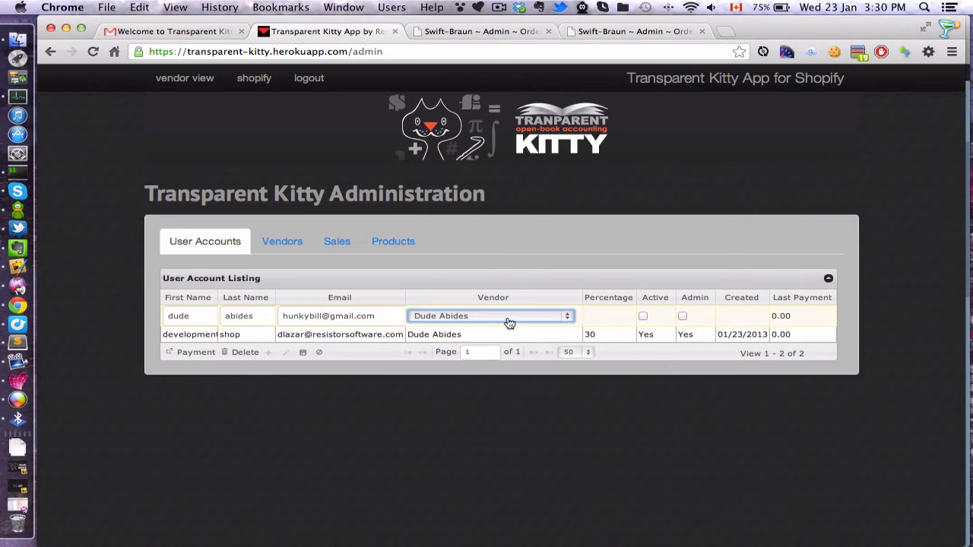
pyautogui.click(643, 316)
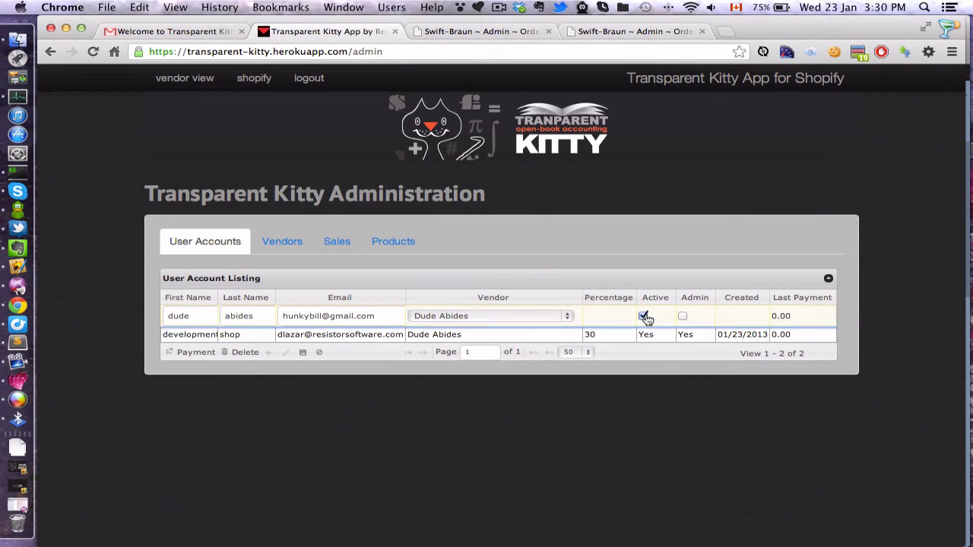
pyautogui.press('Return')
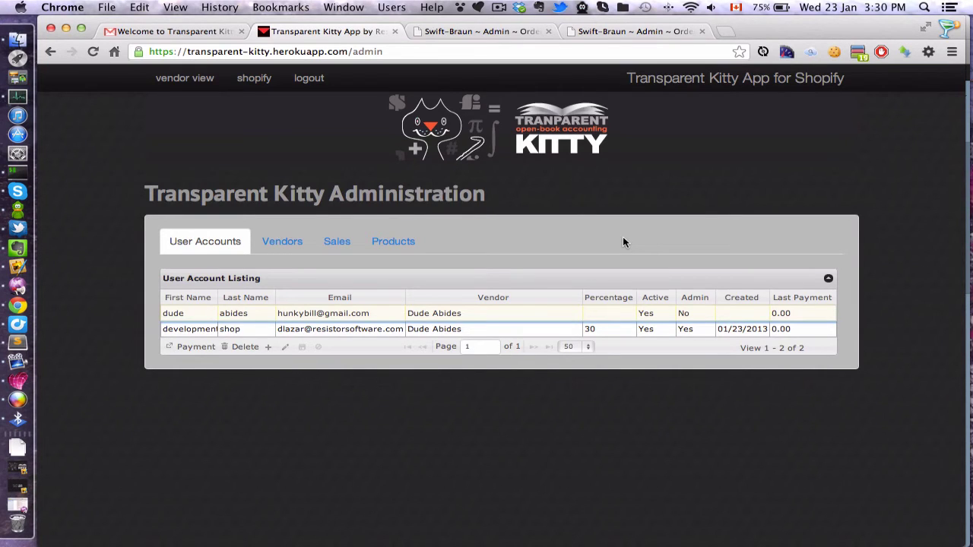
# Step: Log out of administration, load the main vendor login page, and return to Gmail
pyautogui.click(308, 81)
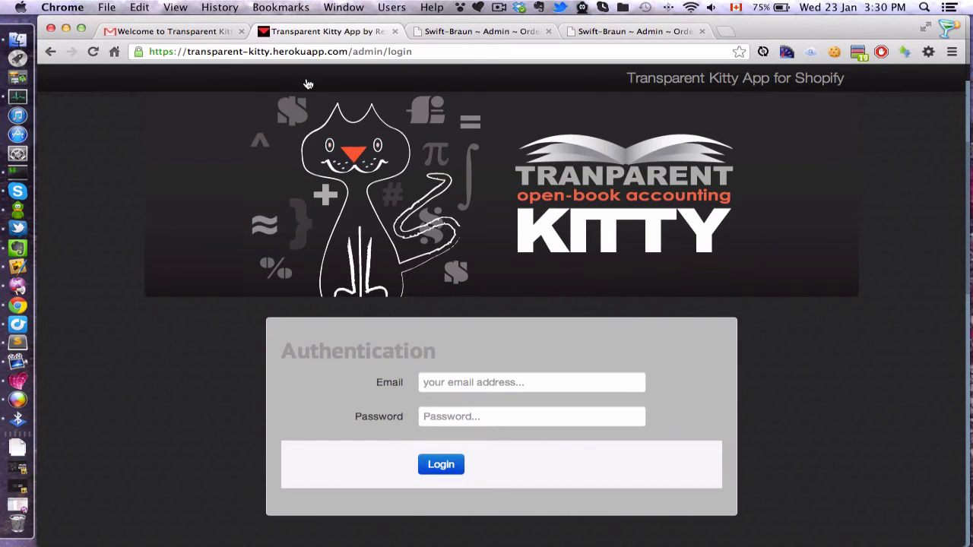
pyautogui.click(454, 49)
pyautogui.click(454, 50)
pyautogui.press('BackSpace')
pyautogui.press('BackSpace')
pyautogui.press('BackSpace')
pyautogui.press('BackSpace')
pyautogui.press('BackSpace')
pyautogui.press('BackSpace')
pyautogui.press('BackSpace')
pyautogui.press('BackSpace')
pyautogui.press('BackSpace')
pyautogui.press('BackSpace')
pyautogui.press('BackSpace')
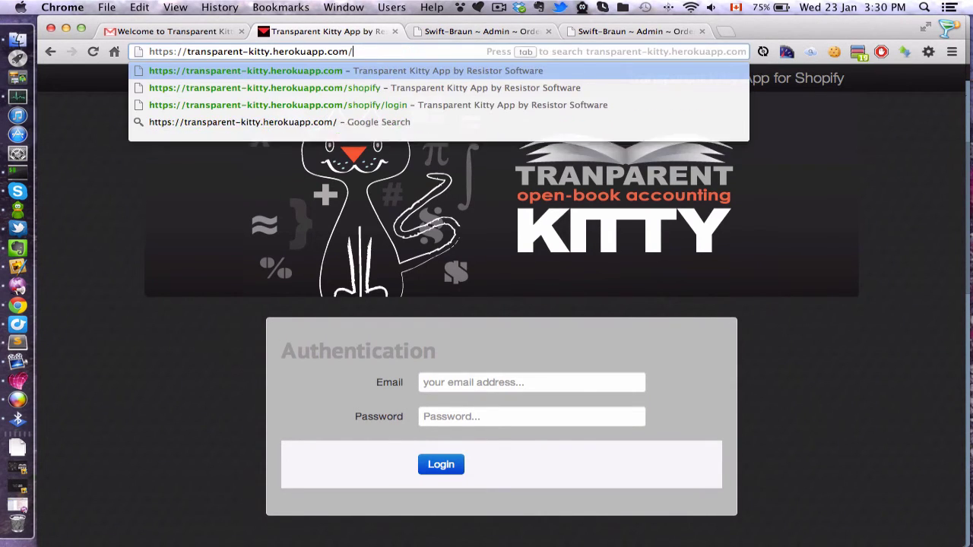
pyautogui.press('Return')
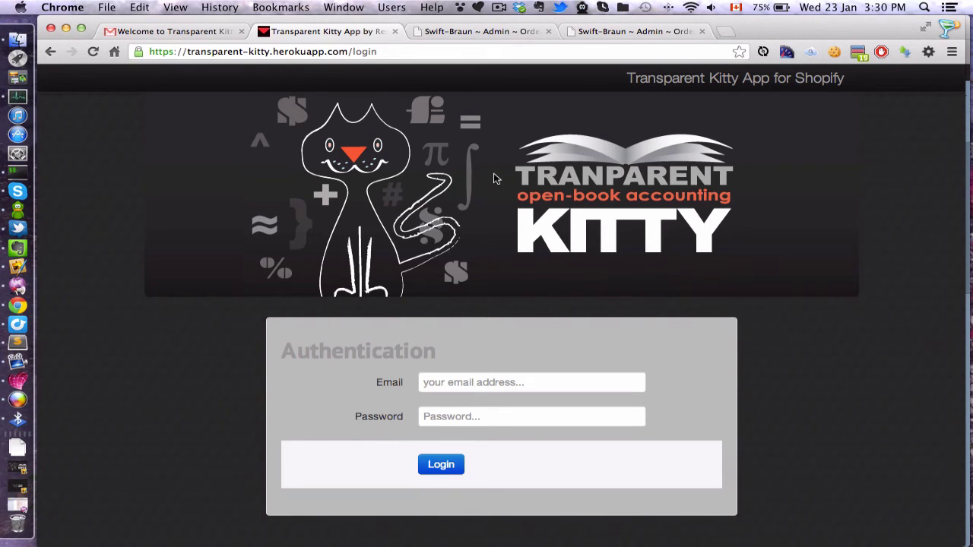
pyautogui.click(157, 31)
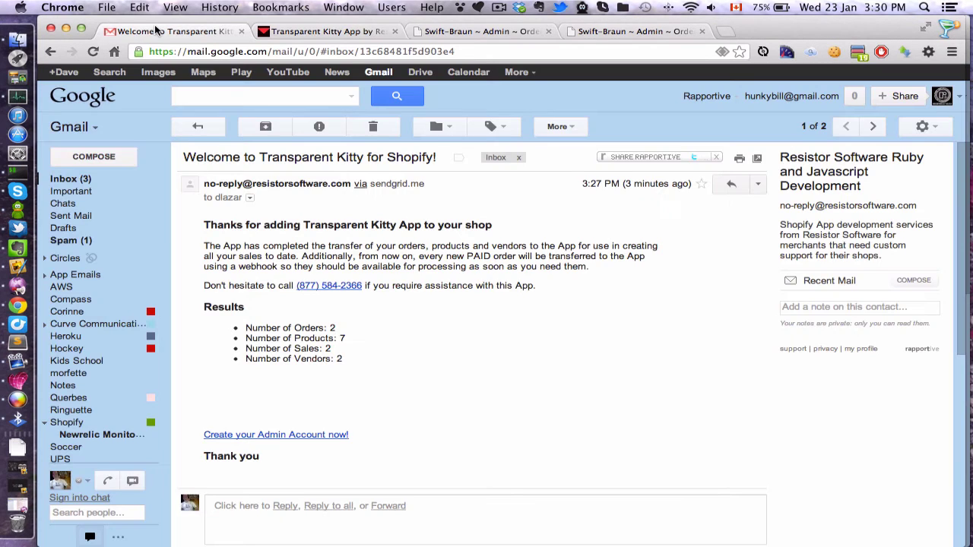
# Step: Open the new vendor welcome email, select the emailed password, and open its Login URL
pyautogui.click(76, 179)
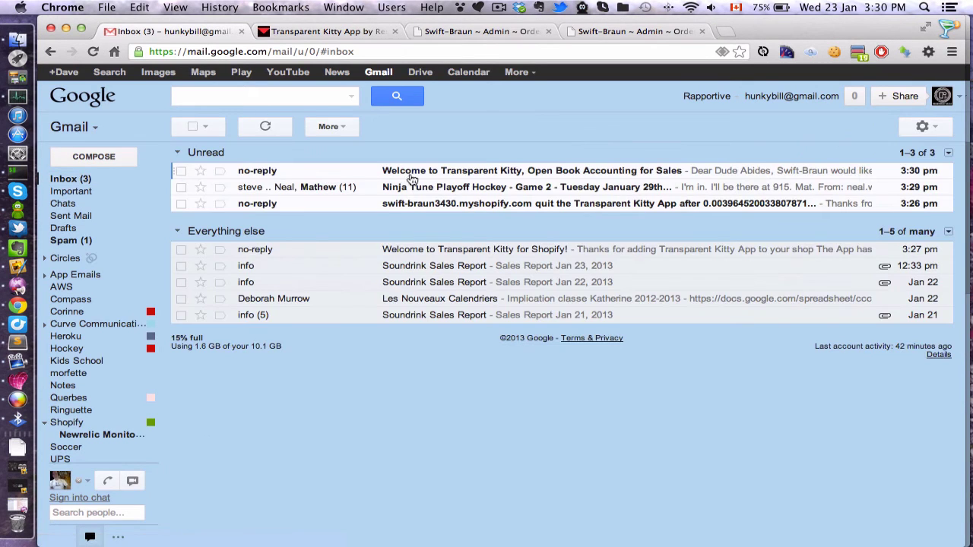
pyautogui.click(447, 173)
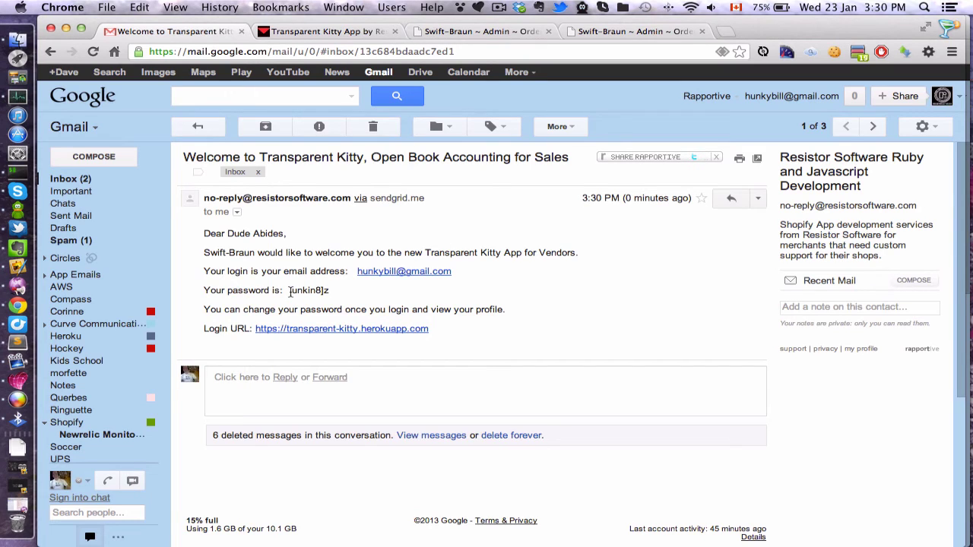
pyautogui.moveTo(289, 291); pyautogui.dragTo(333, 291)
pyautogui.click(318, 290)
pyautogui.doubleClick(318, 291)
pyautogui.click(300, 286)
pyautogui.moveTo(291, 292); pyautogui.dragTo(332, 291)
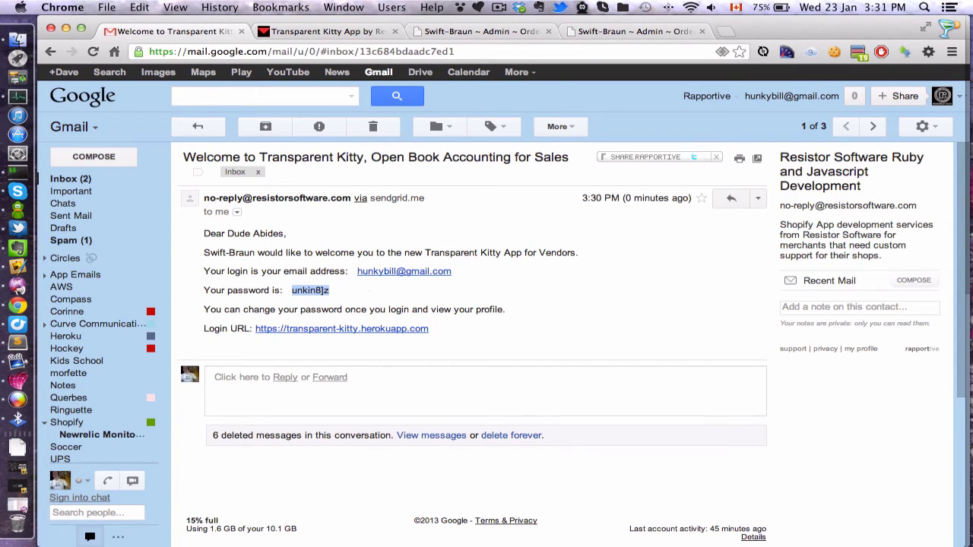
pyautogui.click(371, 332)
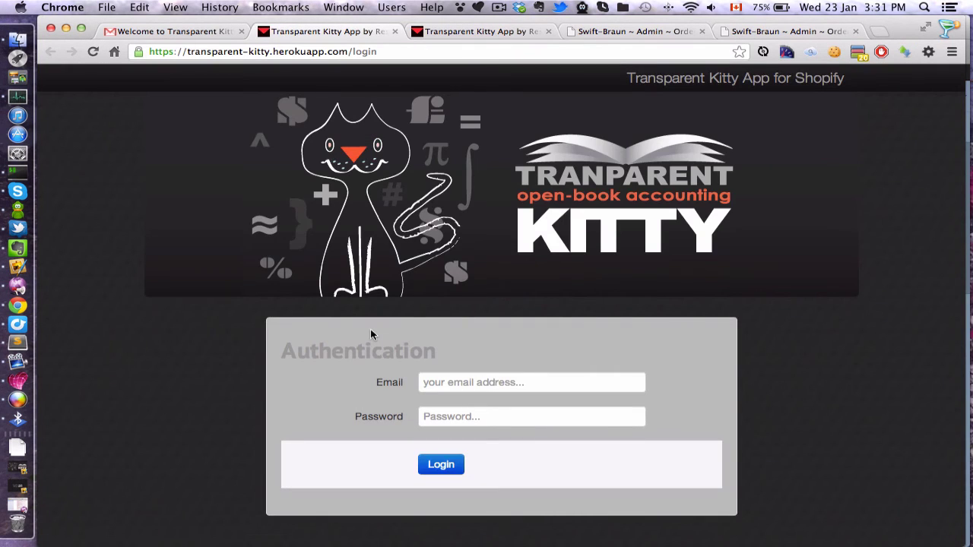
# Step: Log in as the vendor using the suggested e-mail address and the emailed password
pyautogui.click(461, 378)
pyautogui.write('h')
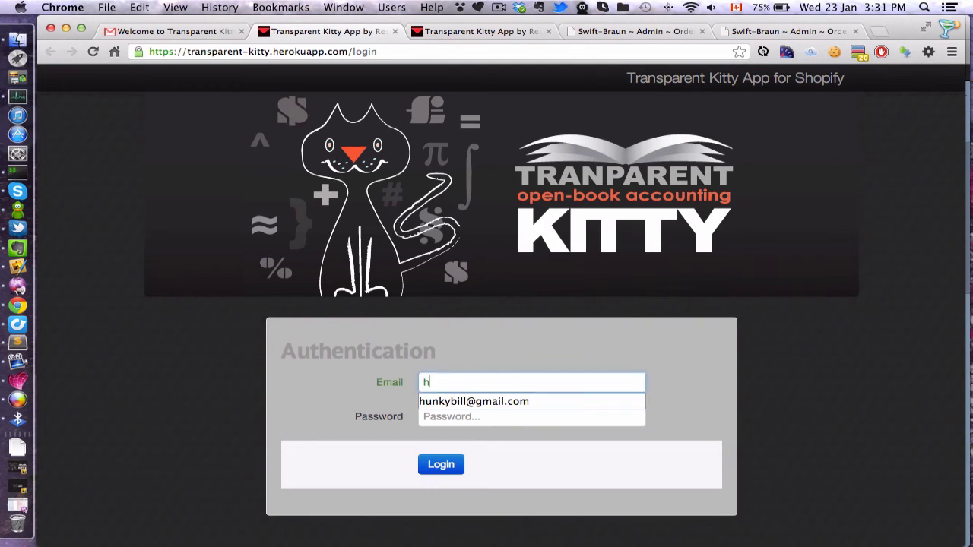
pyautogui.write('unk')
pyautogui.click(480, 396)
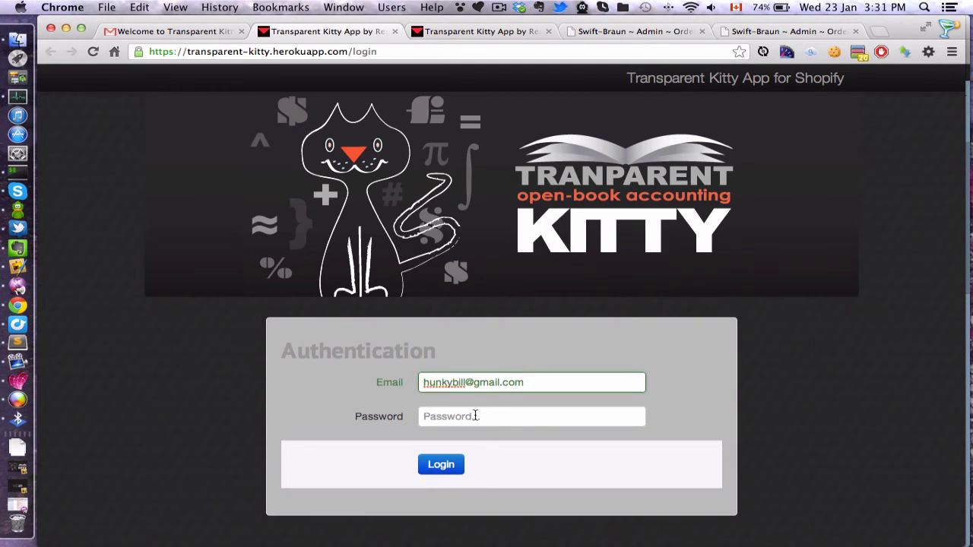
pyautogui.click(476, 416)
pyautogui.write('********')
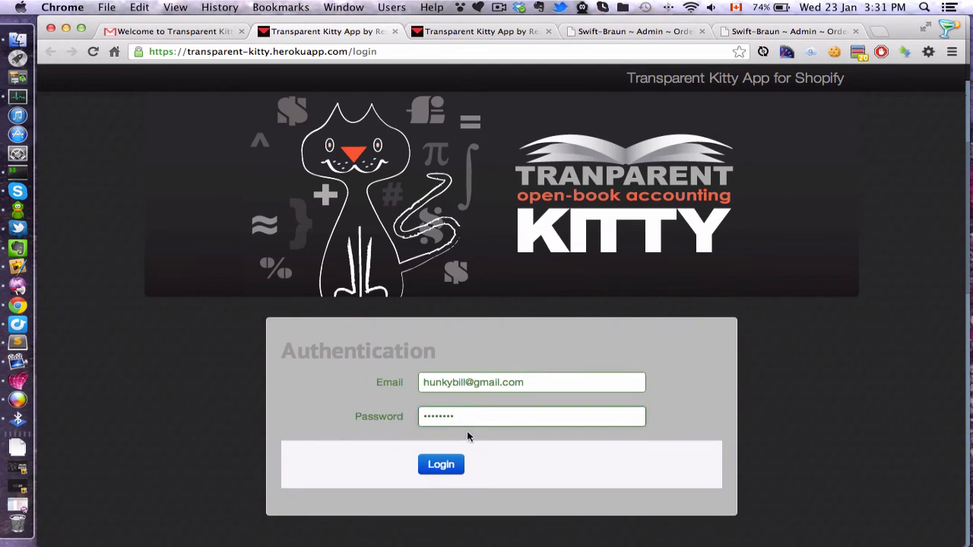
pyautogui.click(441, 465)
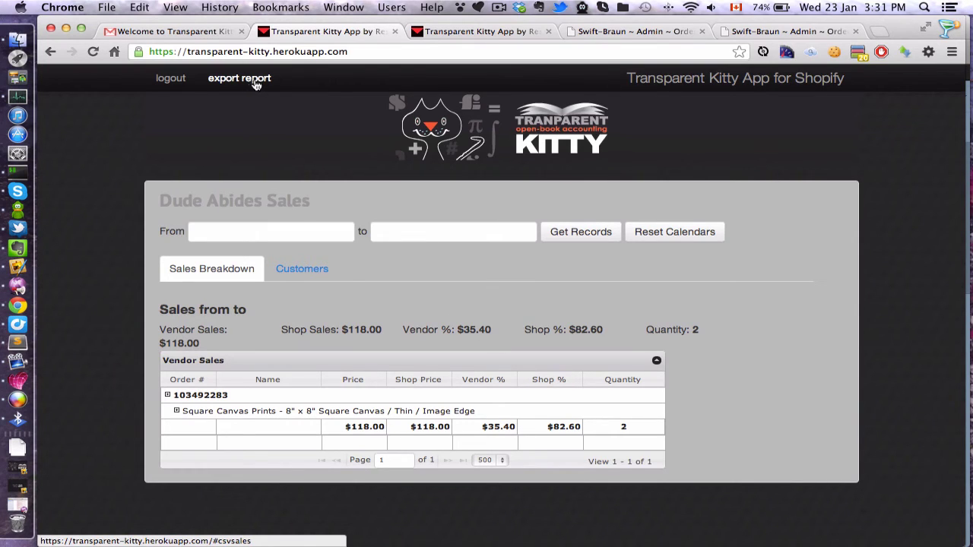
# Step: Append /admin to the page address to load the admin login page
pyautogui.click(377, 49)
pyautogui.click(377, 48)
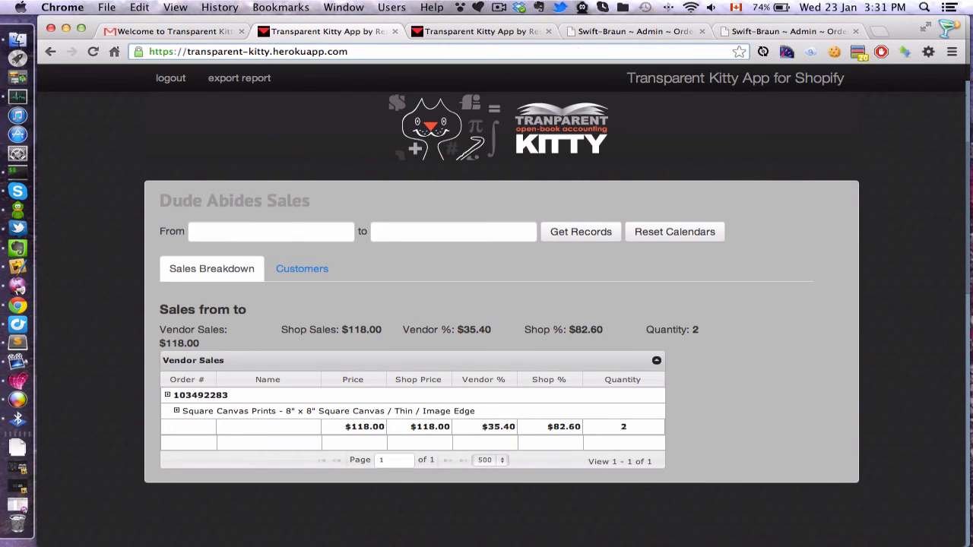
pyautogui.write('/admin')
pyautogui.press('Return')
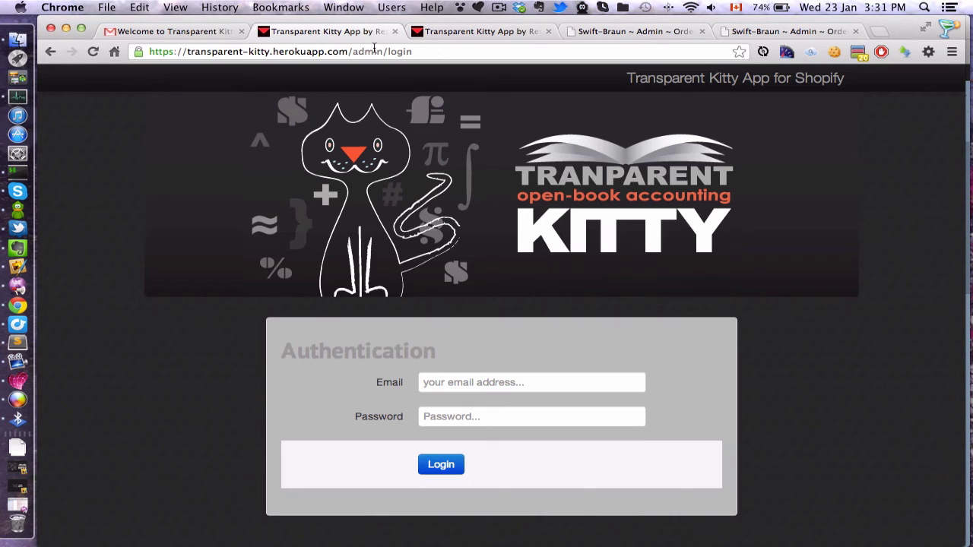
# Step: Log in as admin with the suggested admin e-mail and the admin password
pyautogui.click(439, 378)
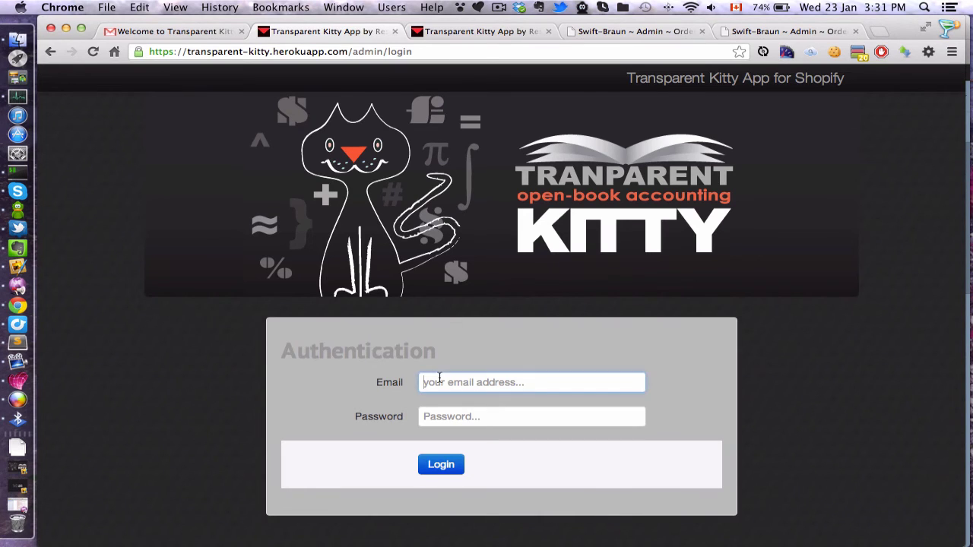
pyautogui.write('dlazar')
pyautogui.press('Down')
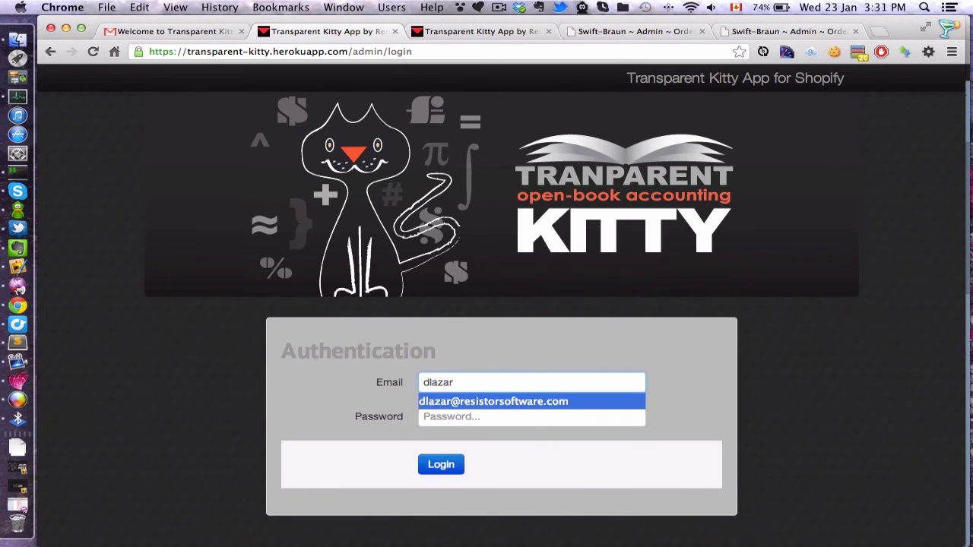
pyautogui.press('Return')
pyautogui.press('Tab')
pyautogui.write('•••••••')
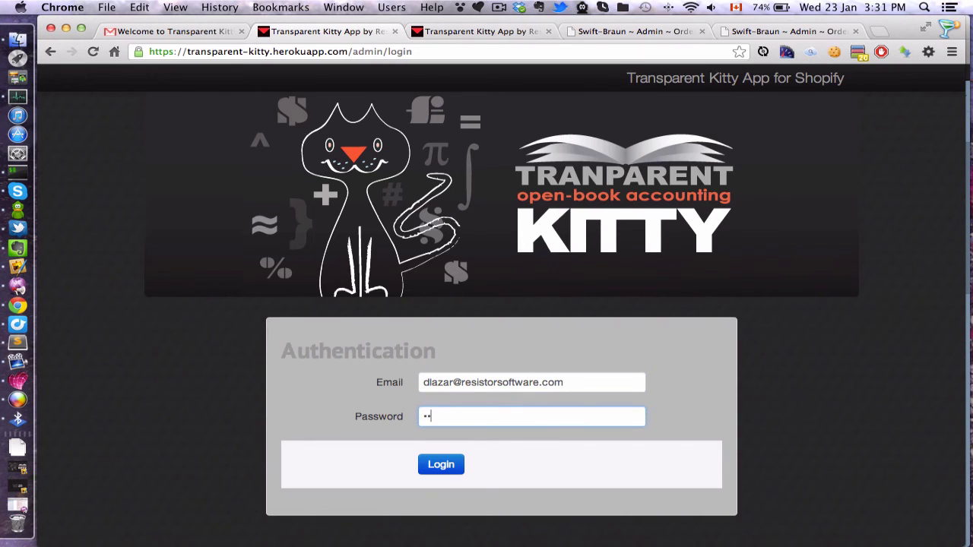
pyautogui.press('Return')
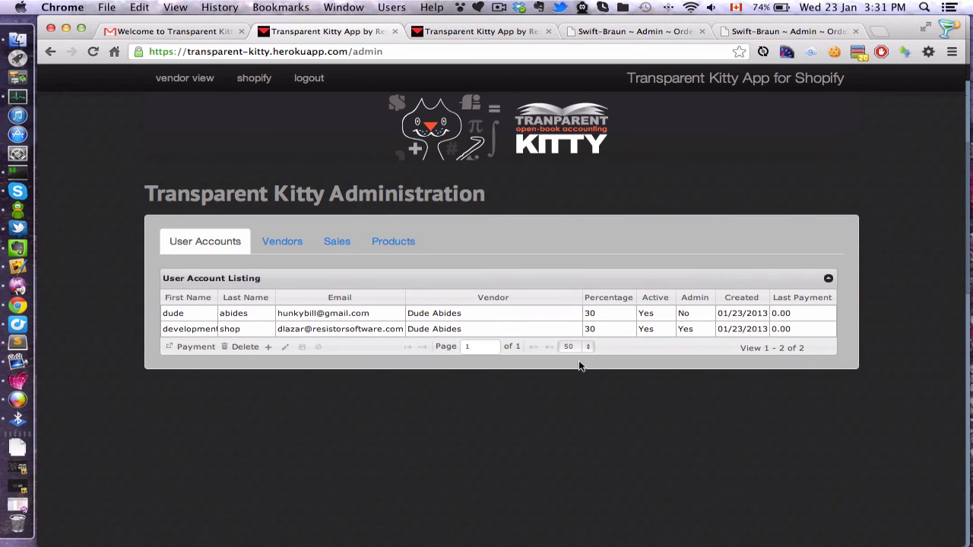
# Step: Change the Dude Abides vendor percentage from 30 to 50, then go to the welcome page
pyautogui.click(622, 314)
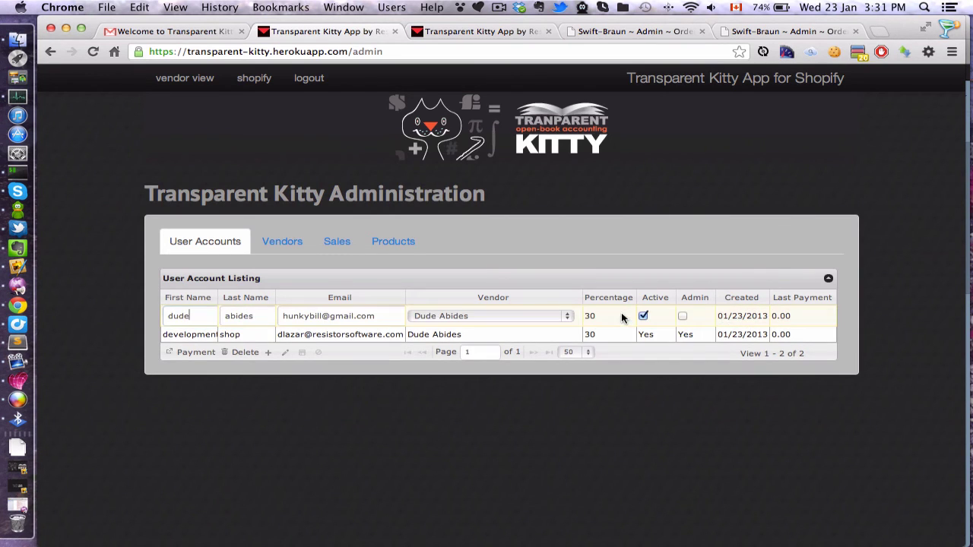
pyautogui.click(606, 312)
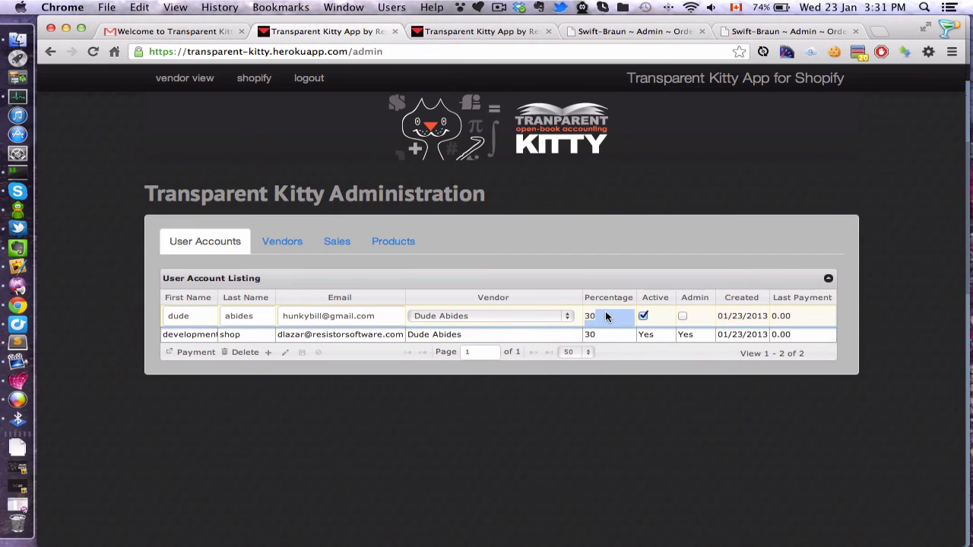
pyautogui.click(280, 241)
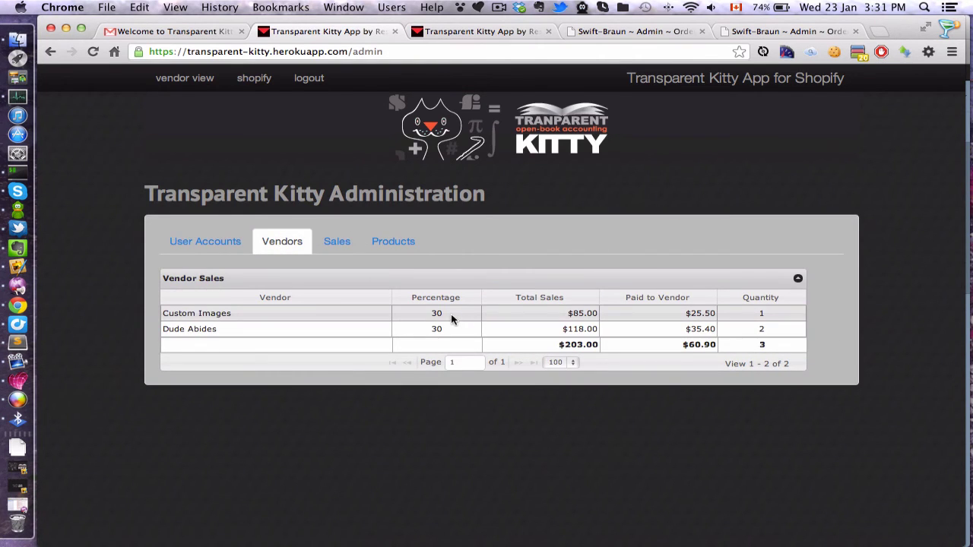
pyautogui.click(452, 328)
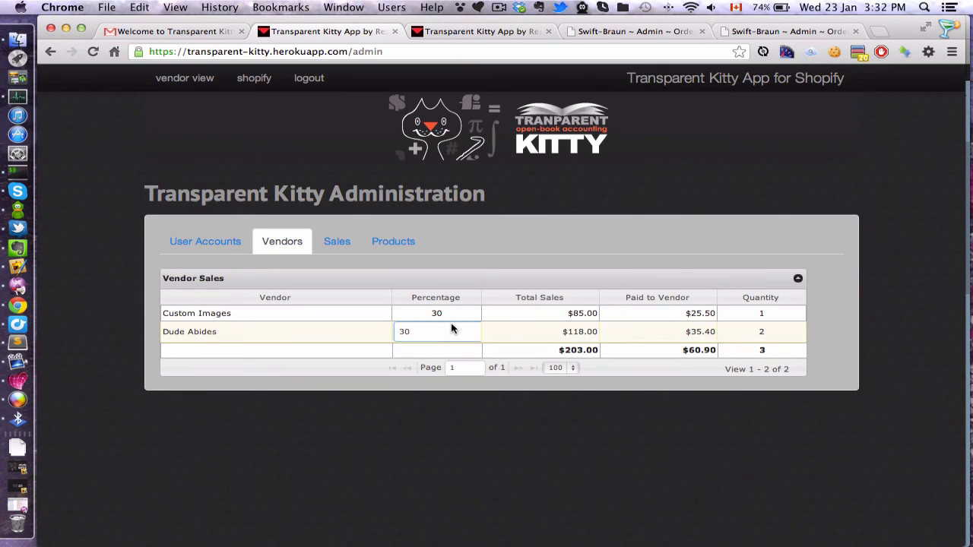
pyautogui.press('BackSpace')
pyautogui.press('BackSpace')
pyautogui.write('50')
pyautogui.press('Return')
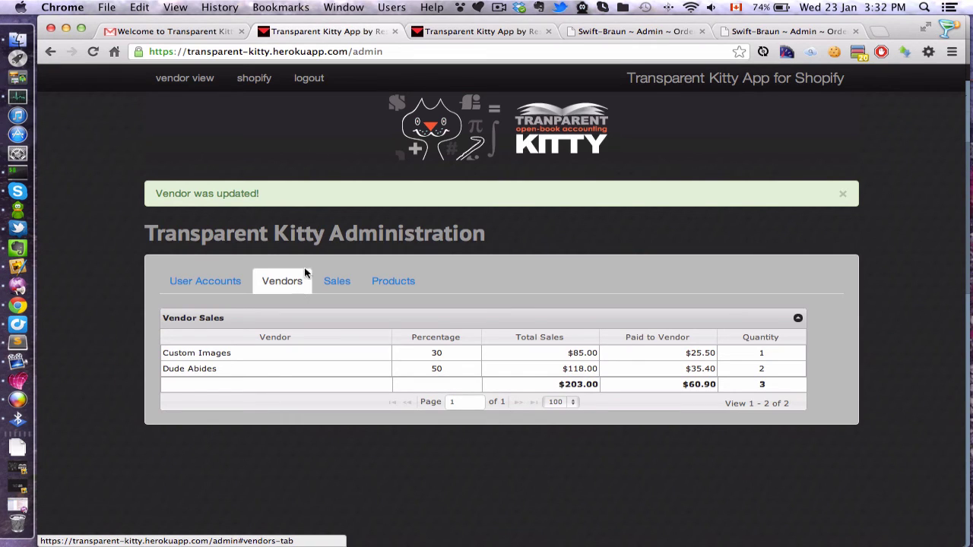
pyautogui.click(255, 79)
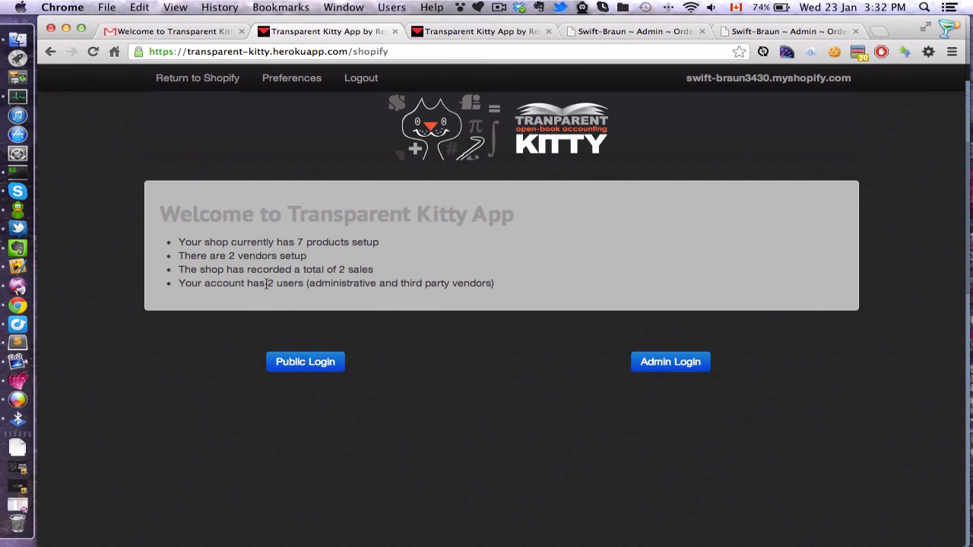
# Step: Open Transparent Kitty's bulk pricing Preferences page, then bring the Sublime Text editor forward
pyautogui.click(296, 83)
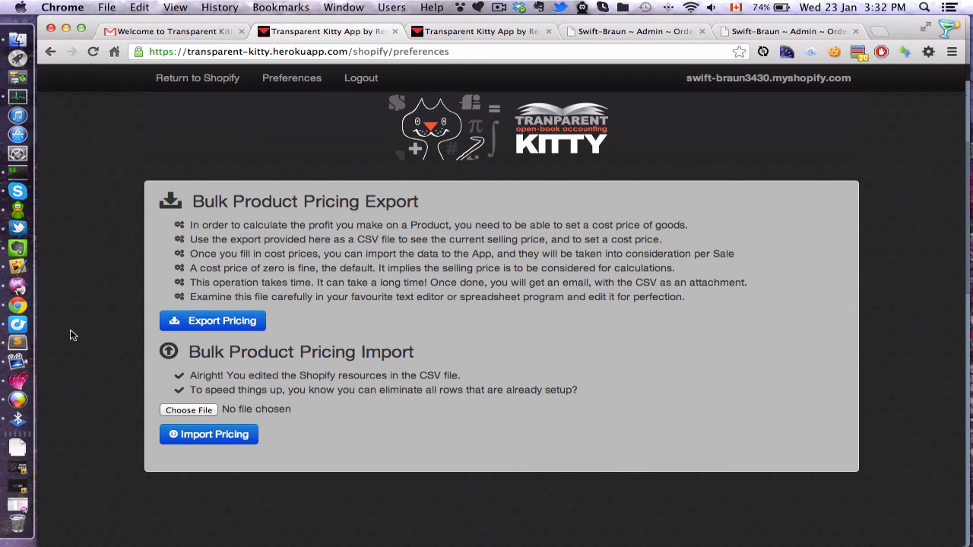
pyautogui.click(18, 343)
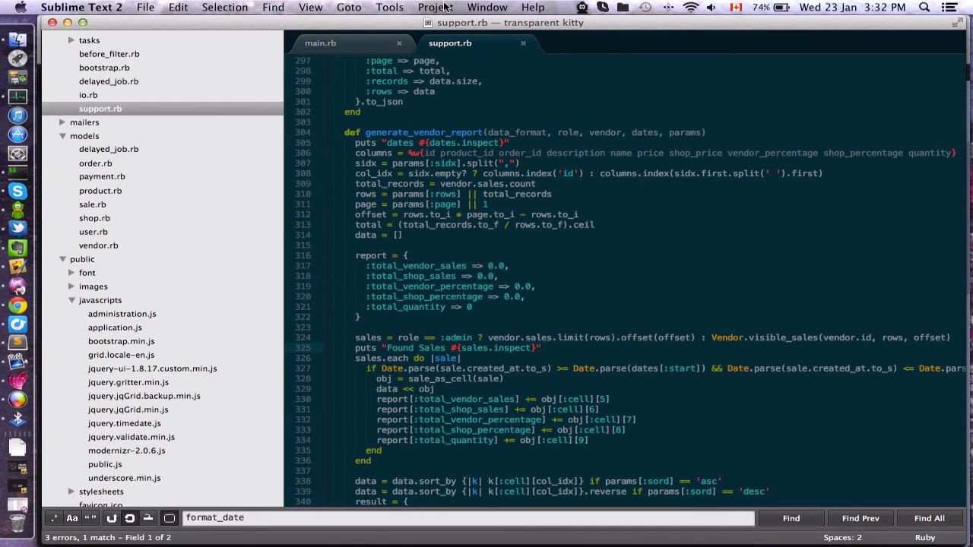
# Step: Bring cost_price.csv forward in Sublime Text 2 through the Window menu
pyautogui.click(481, 8)
pyautogui.click(495, 79)
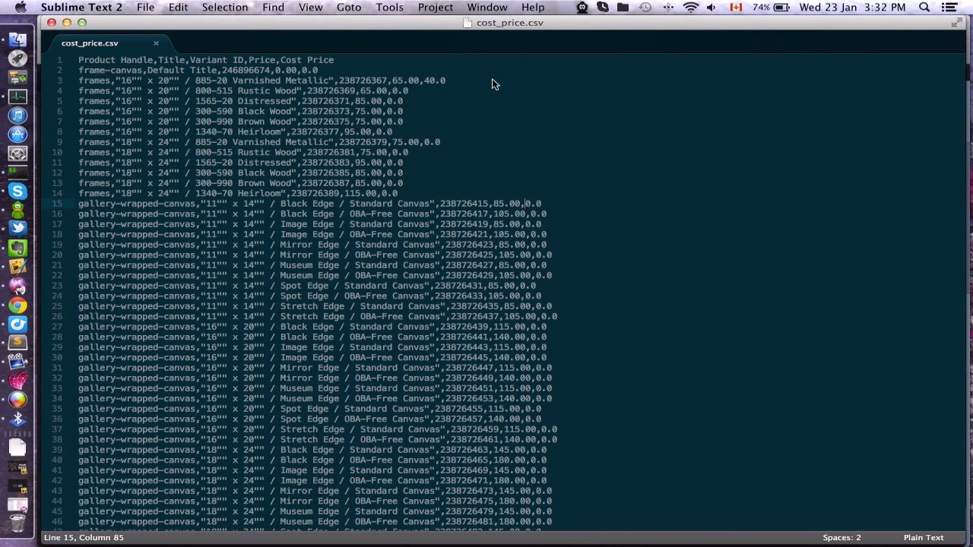
pyautogui.click(418, 80)
# Step: Highlight the 65.00 price and 40.0 cost price on line 3, then return to Chrome
pyautogui.moveTo(391, 79); pyautogui.dragTo(415, 80)
pyautogui.hotkey('shift', 'Right')
pyautogui.press('Right')
pyautogui.press('Right')
pyautogui.hotkey('shift', 'Right')
pyautogui.hotkey('shift', 'Right')
pyautogui.hotkey('shift', 'Right')
pyautogui.hotkey('shift', 'Right')
pyautogui.press('Right')
pyautogui.press('super+Tab')
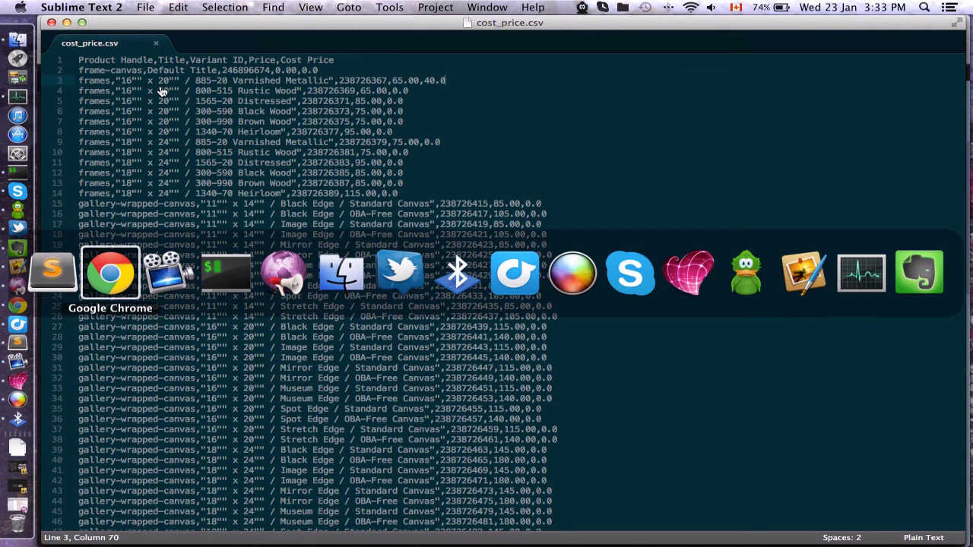